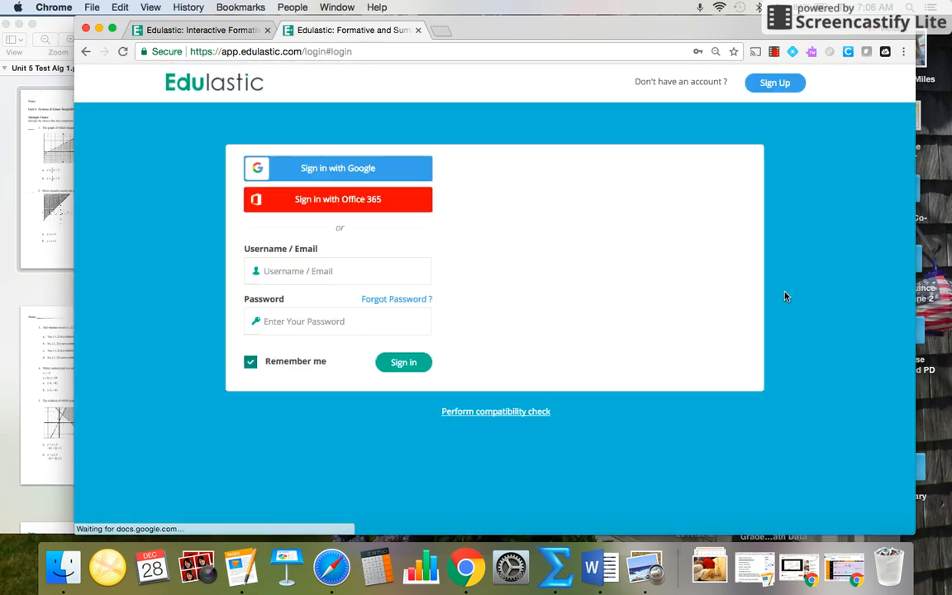
Step: Sign in and create an assessment from scratch in the Assessment Library, named "Unit 5 Linear Inequalities"
click(407, 369)
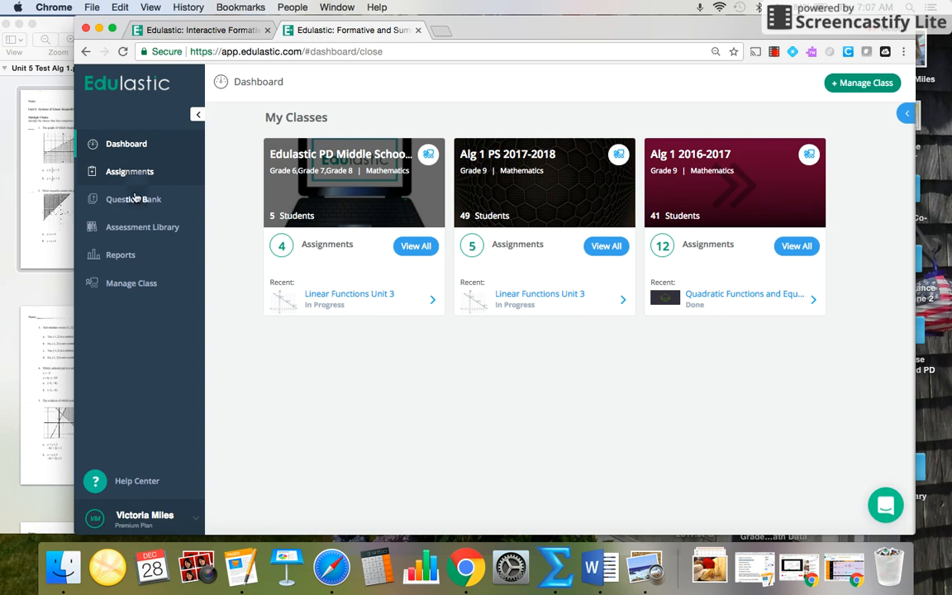
click(135, 229)
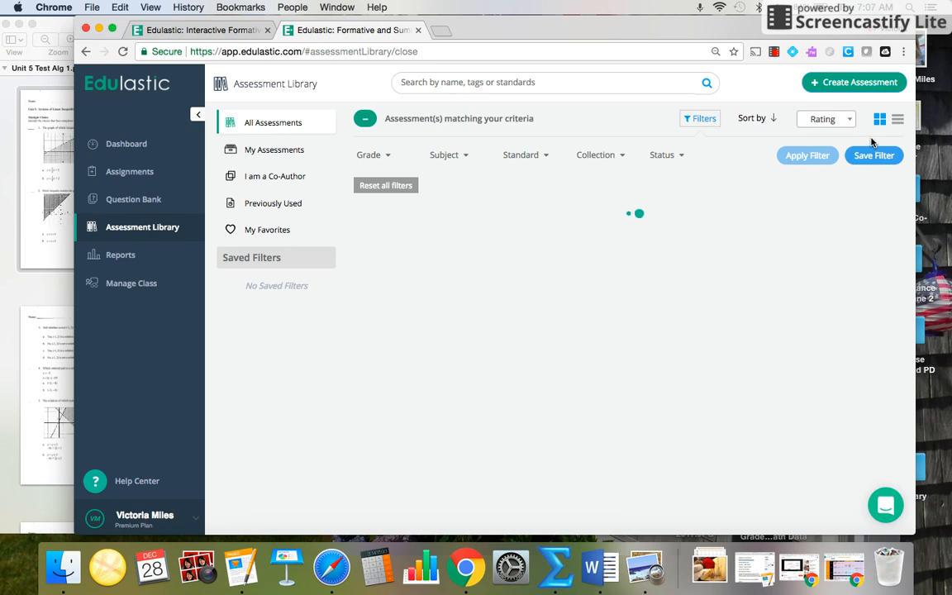
click(857, 82)
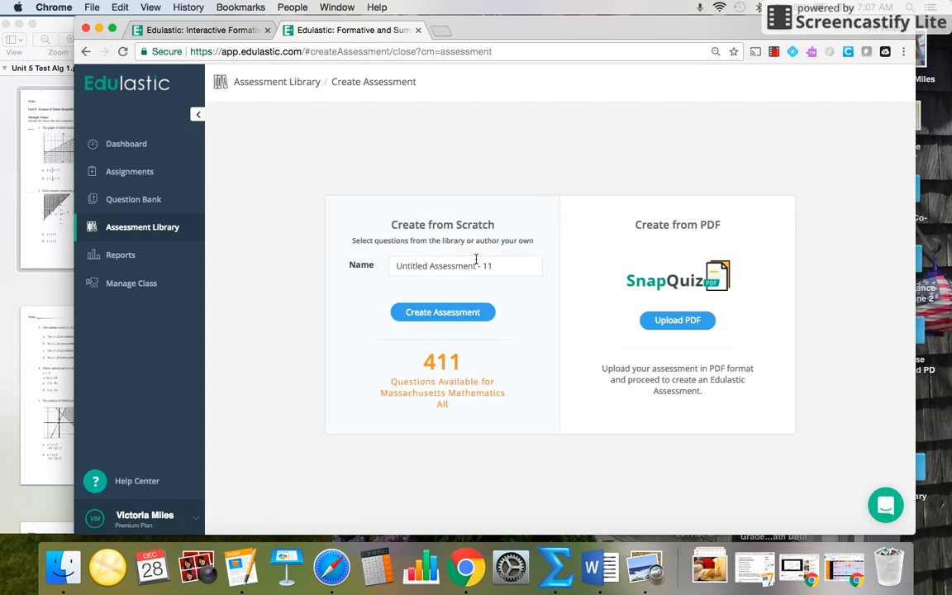
drag(493, 265, 350, 267)
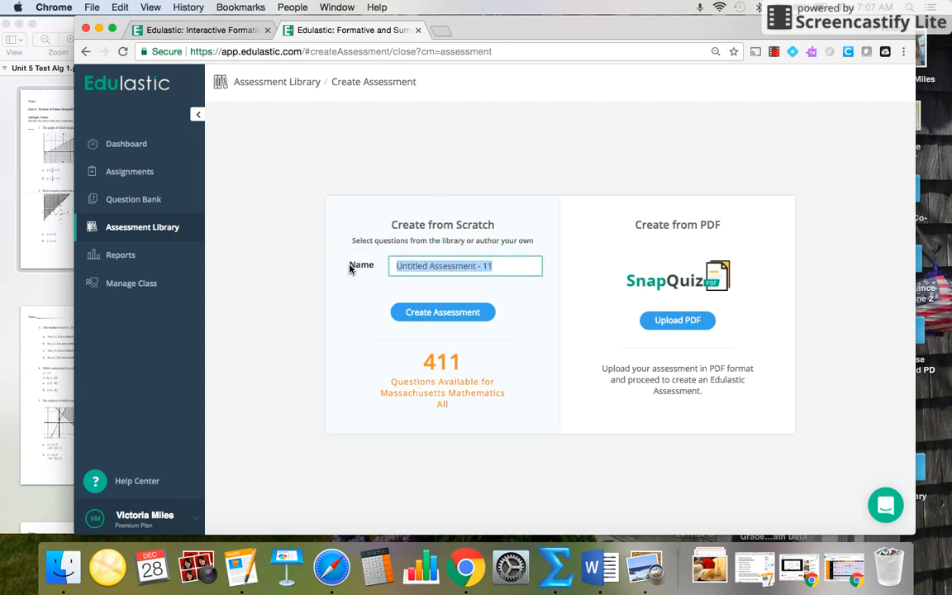
text(Unit 5 Linear Inequalities)
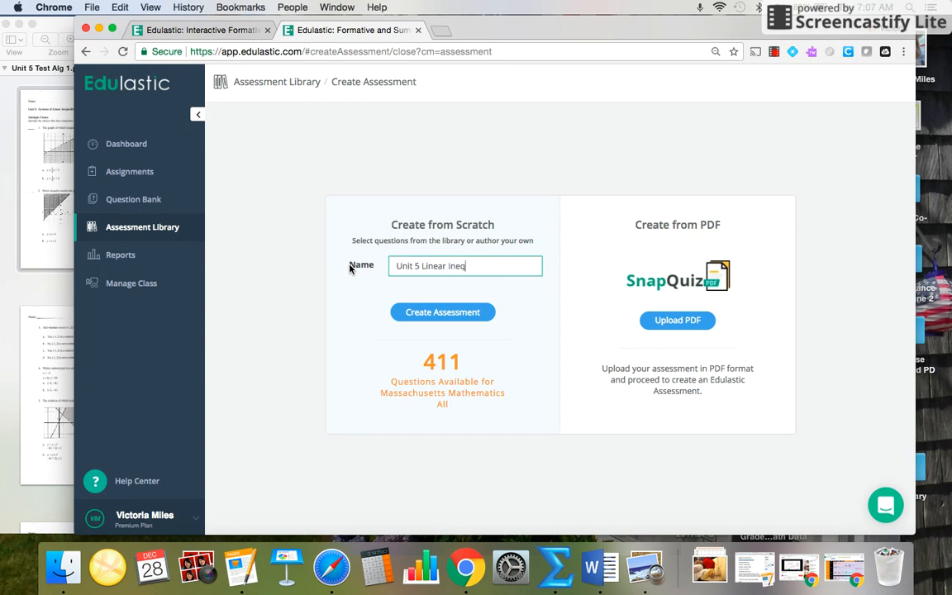
click(443, 316)
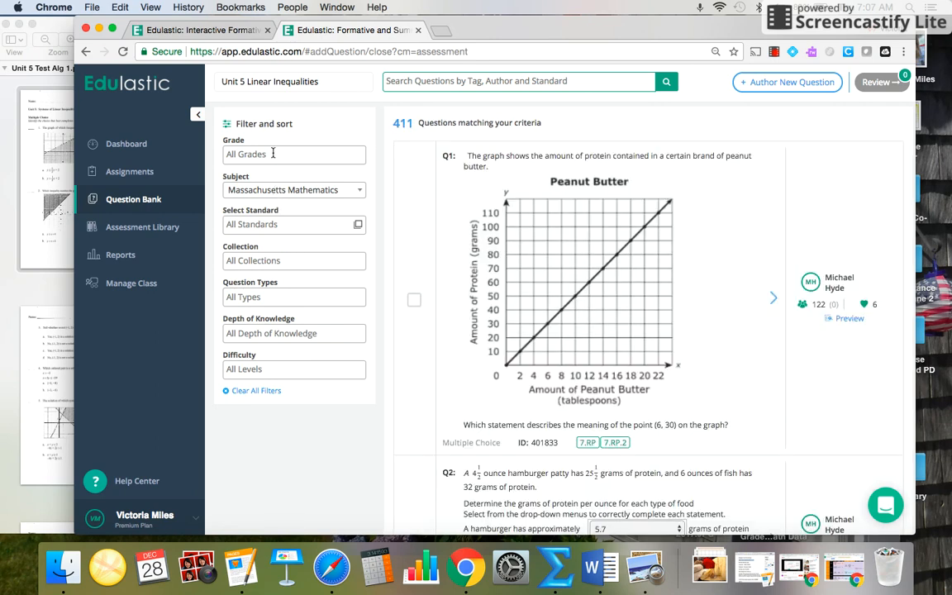
Step: Filter the question bank to Grade 9 and Massachusetts Mathematics, and open the standard filter for entry
click(247, 154)
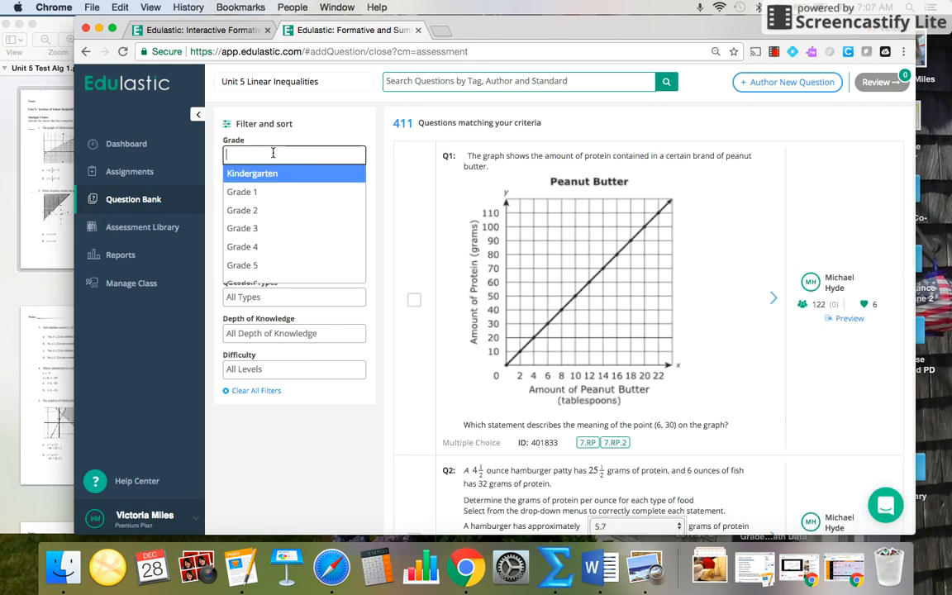
scroll(257, 229, down, 3)
click(258, 244)
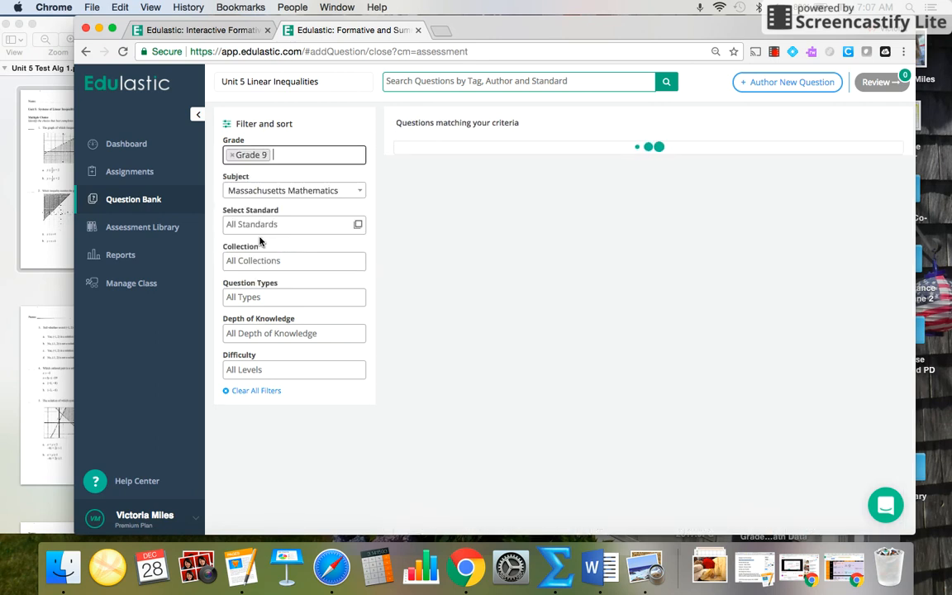
click(273, 192)
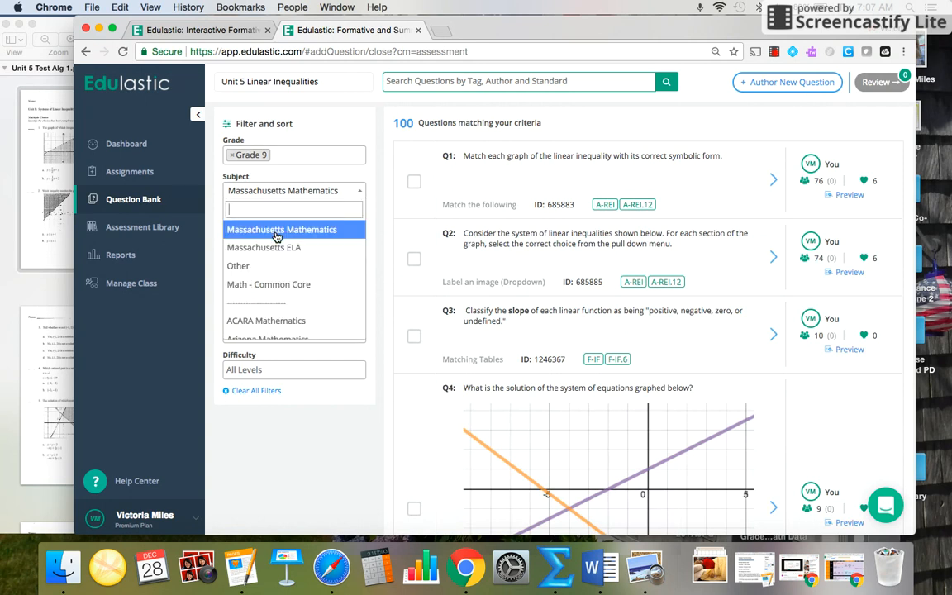
click(276, 228)
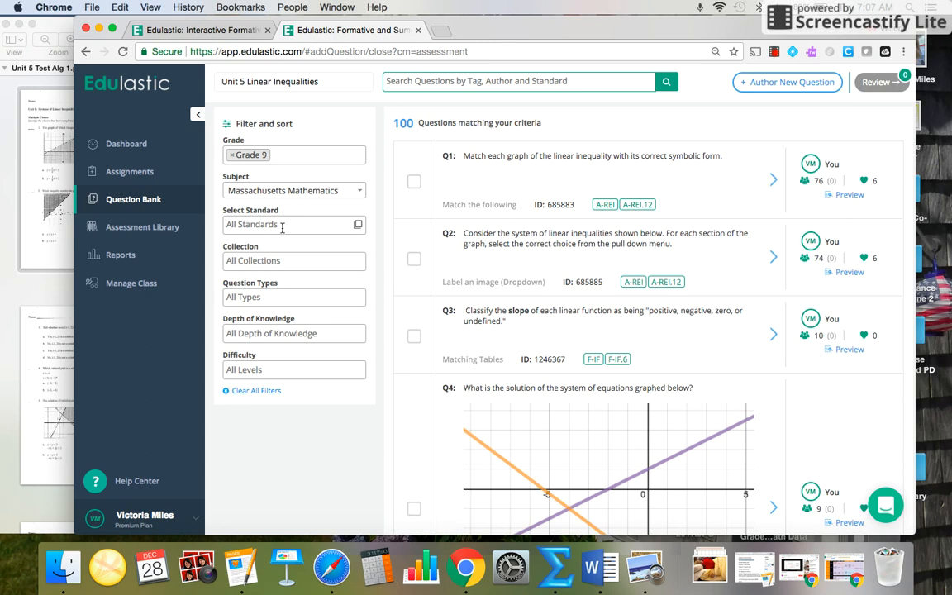
click(282, 228)
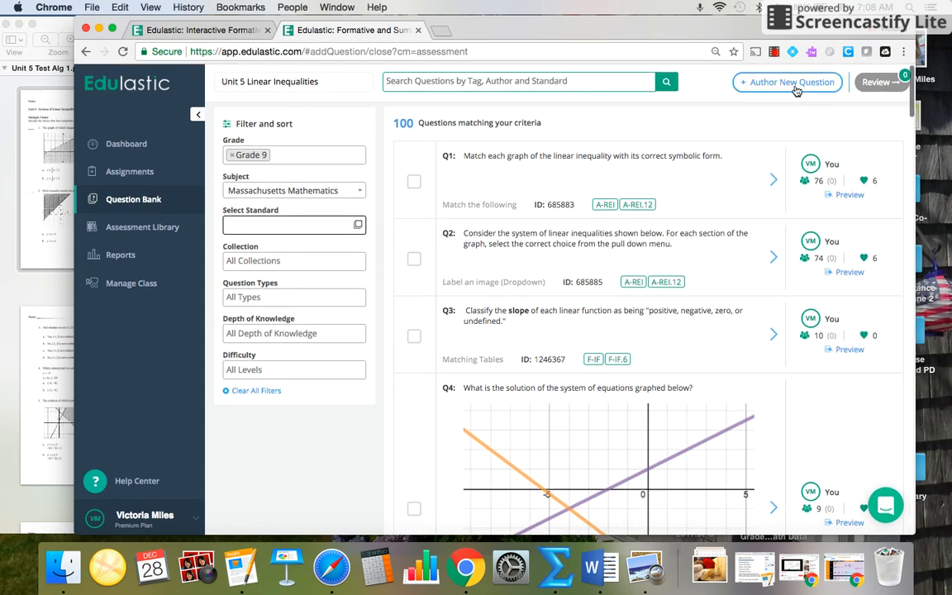
Step: Start authoring a new Multiple Choice question and shift the browser window aside to uncover the test PDF
click(715, 80)
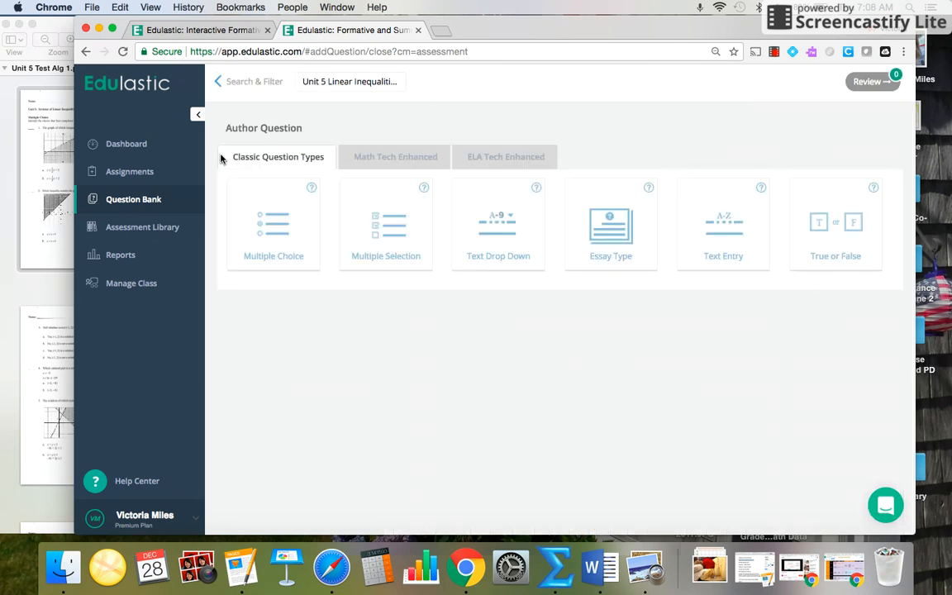
click(283, 248)
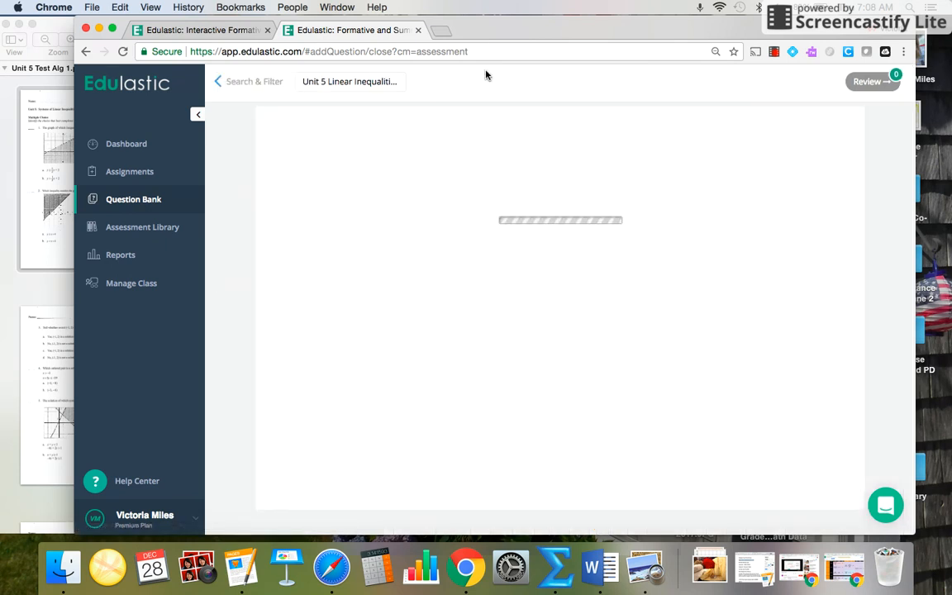
drag(494, 30, 586, 23)
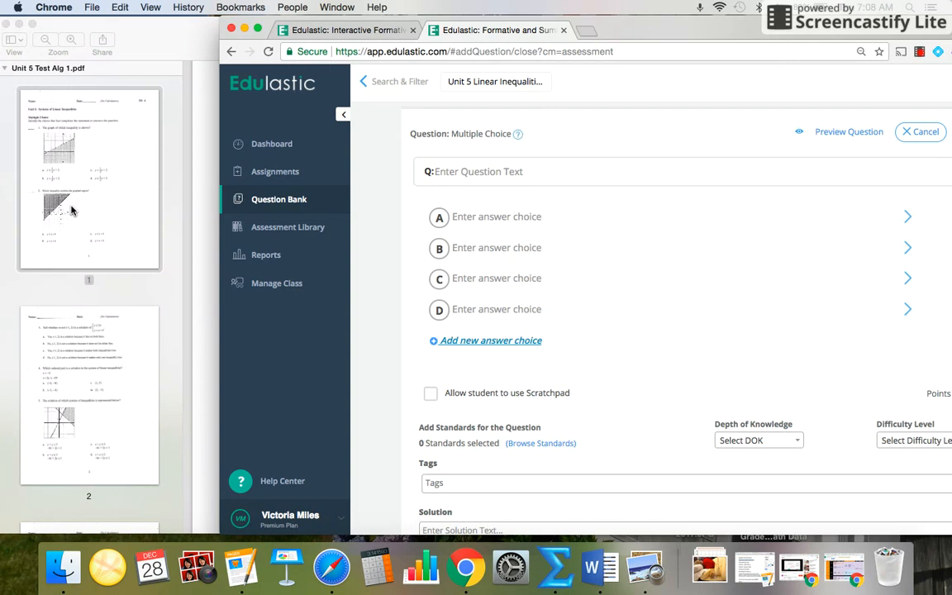
Step: Consult question 1 in the Unit 5 test PDF and enter the question text "The graph of which inequality is shown?"
click(71, 211)
scroll(238, 246, up, 5)
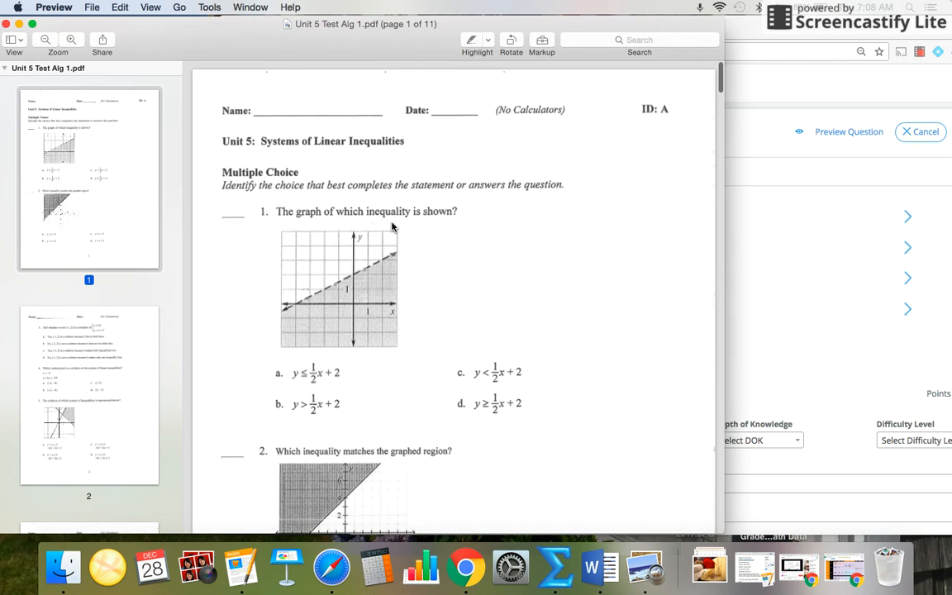
click(762, 178)
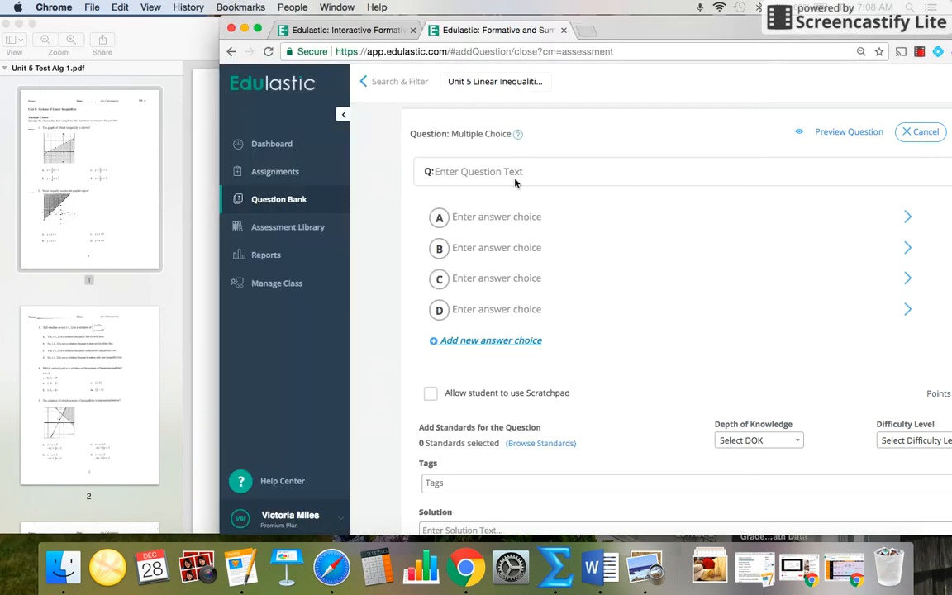
click(481, 171)
text(The graph of which inequality is shown?)
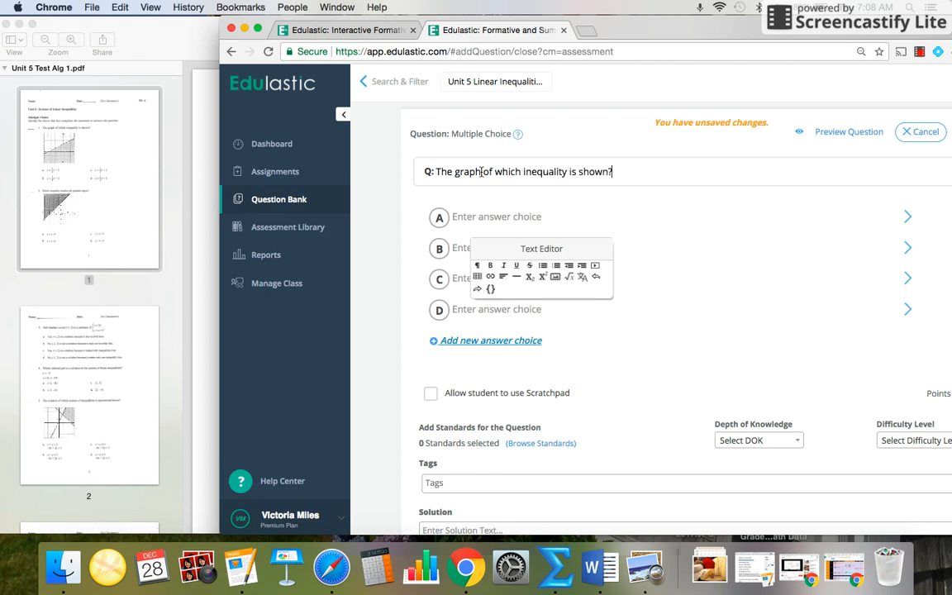
Step: Upload the image "1. medium lines.png" from Downloads onto a new line below the question text
key(Return)
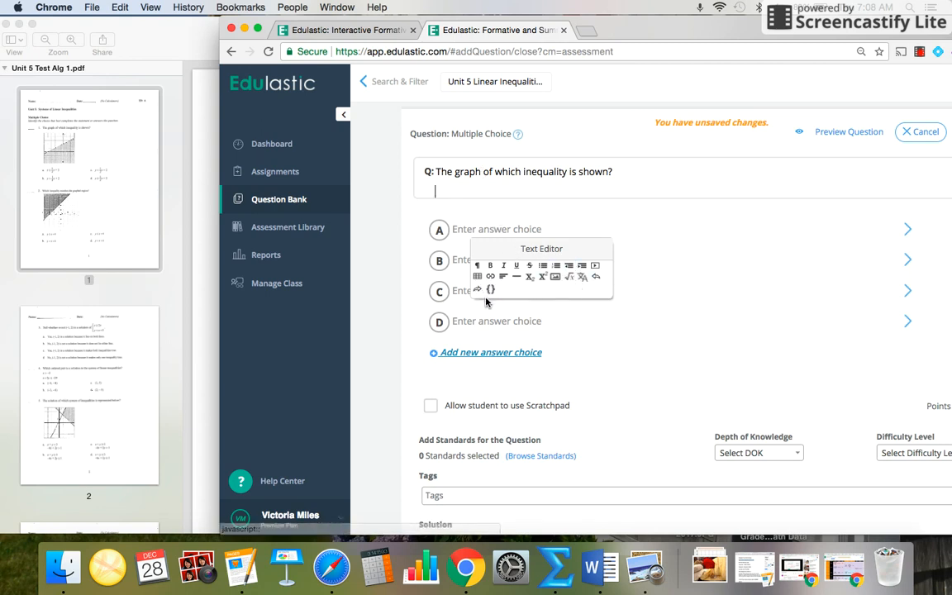
click(557, 277)
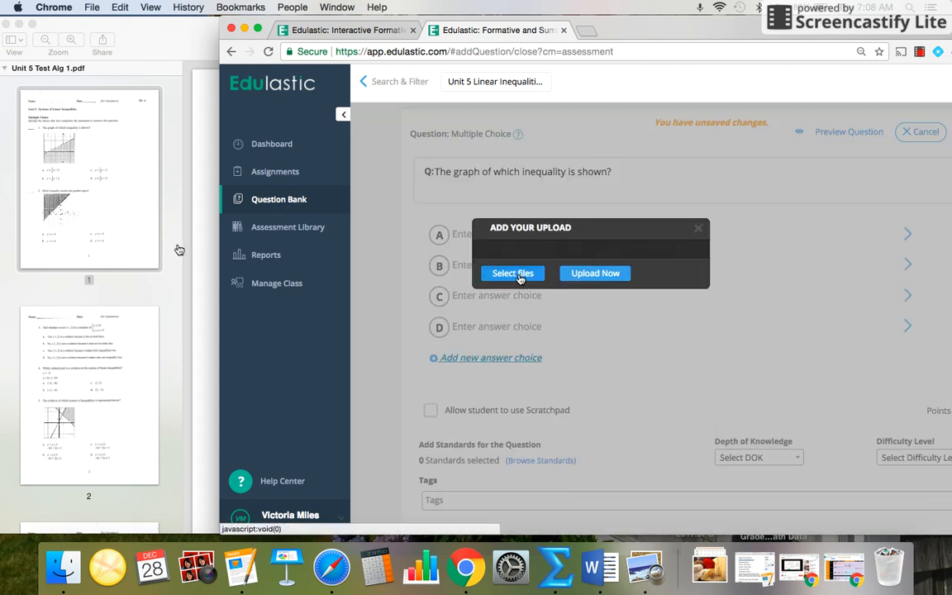
click(516, 273)
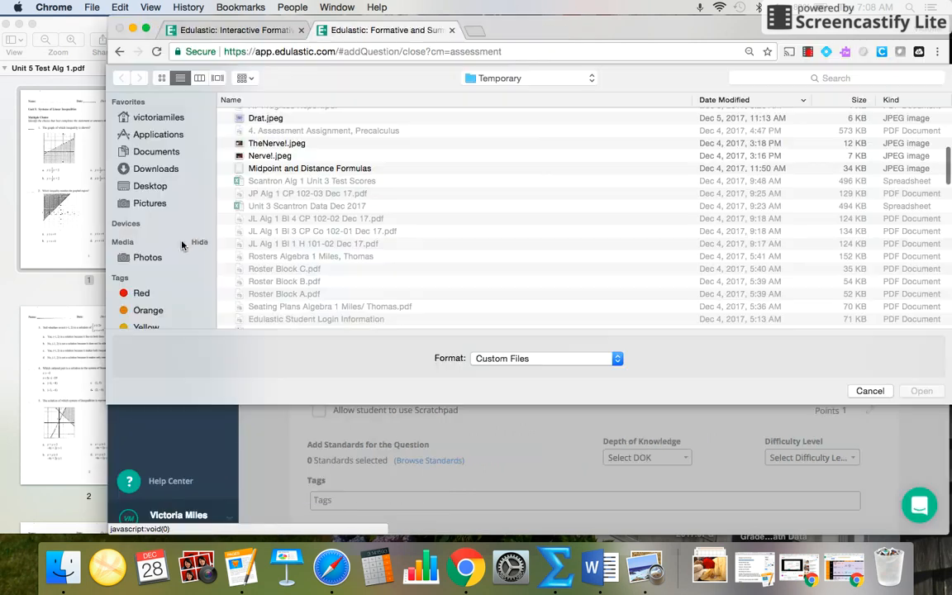
click(163, 171)
scroll(256, 137, up, 5)
scroll(260, 140, down, 1)
scroll(261, 186, down, 3)
scroll(258, 186, up, 4)
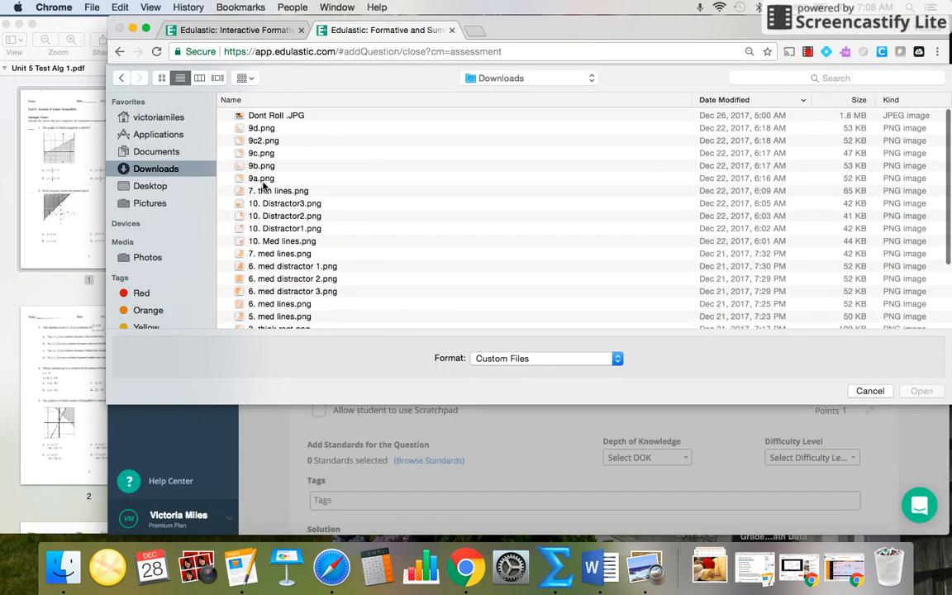
click(235, 100)
click(262, 117)
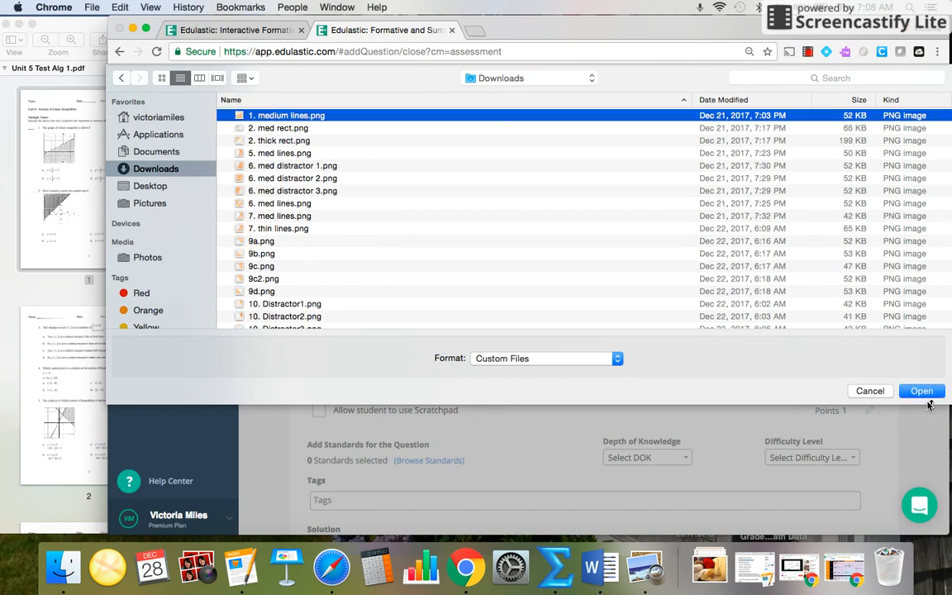
click(921, 391)
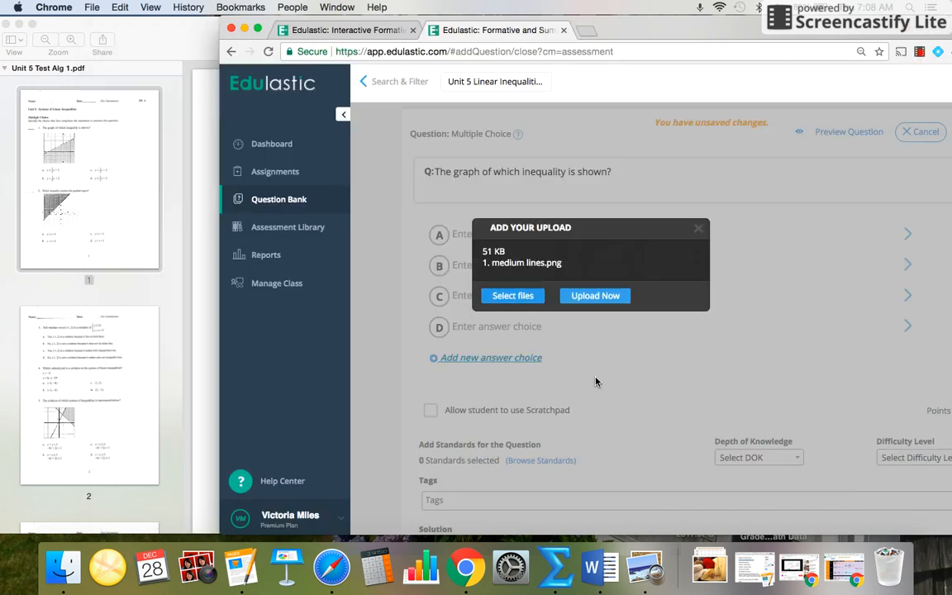
click(585, 299)
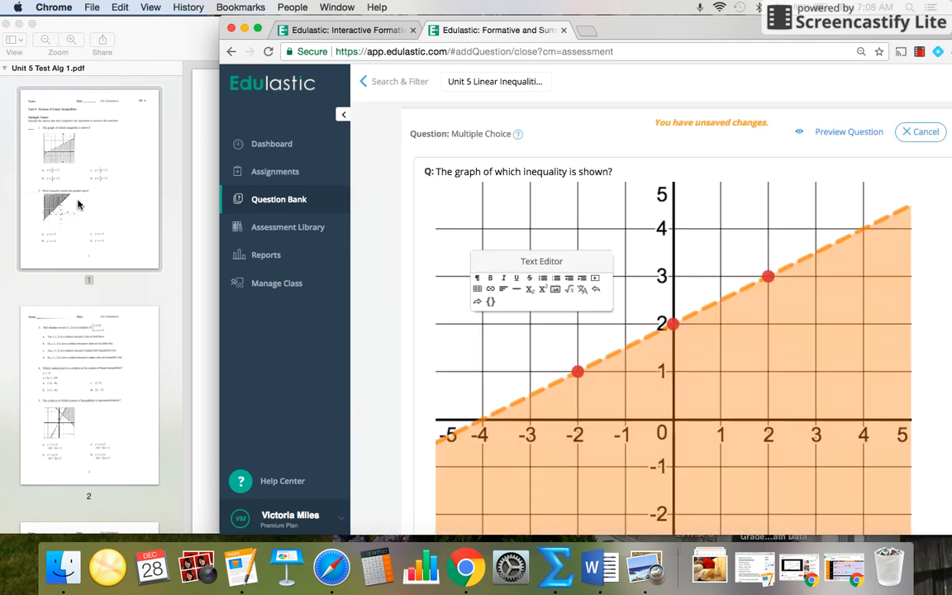
Step: Shrink the graph image to about a third of its width and move the floating Text Editor off the graph
click(716, 347)
scroll(716, 351, down, 5)
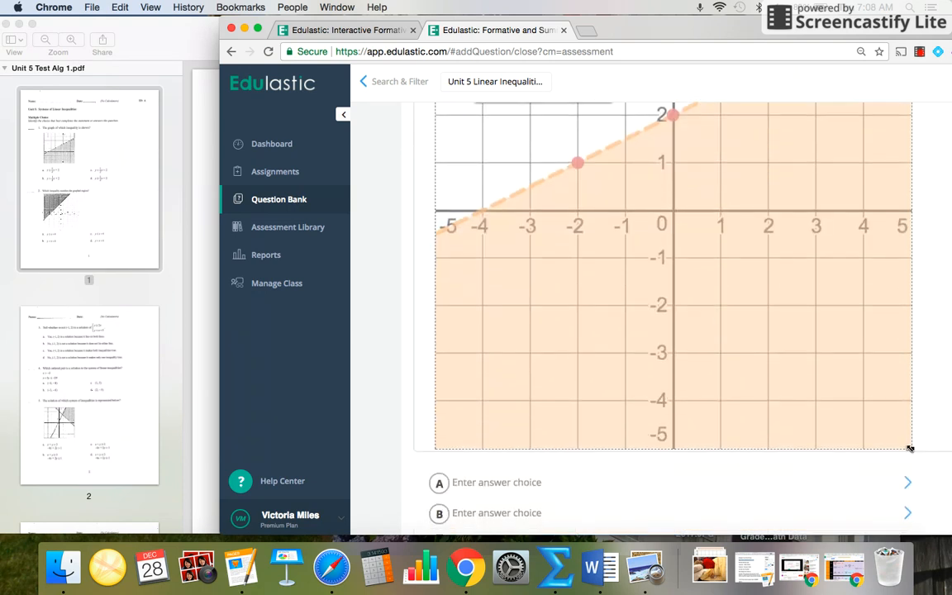
drag(910, 447, 761, 289)
drag(814, 333, 835, 342)
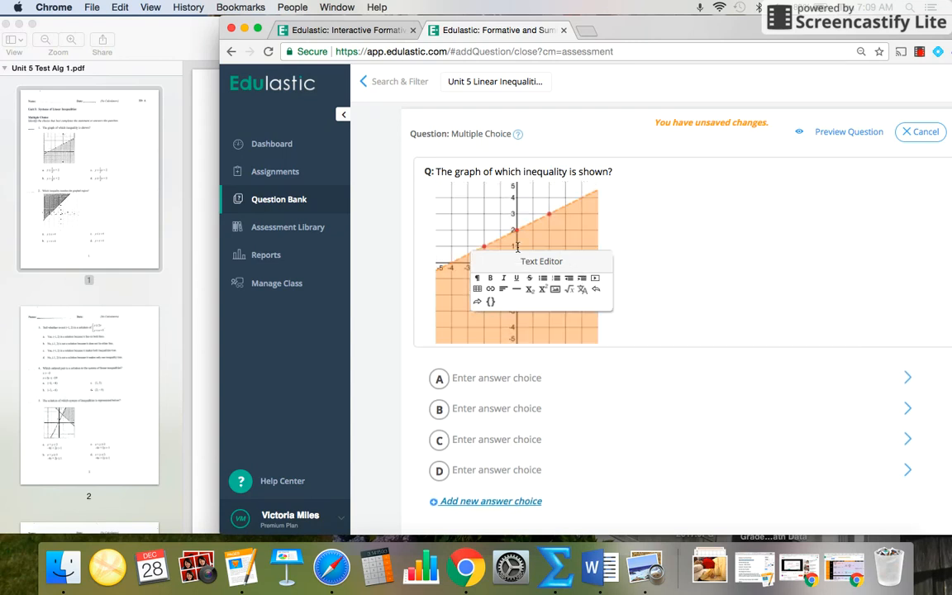
drag(506, 261, 698, 209)
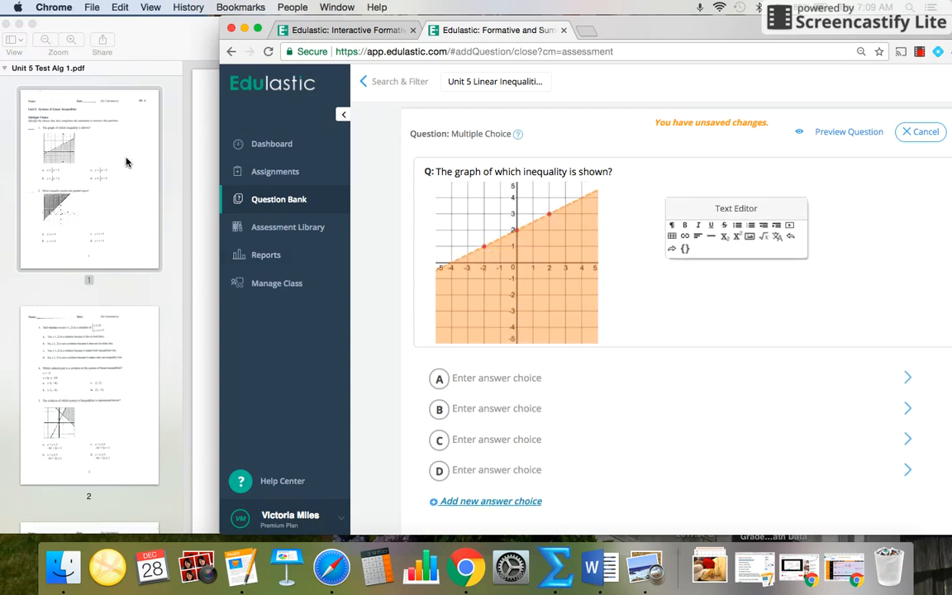
Step: Consult question 1's choices in the test PDF and enter answer choice A as the math expression y ≤ 1/2 x + 2
click(183, 166)
scroll(283, 318, down, 2)
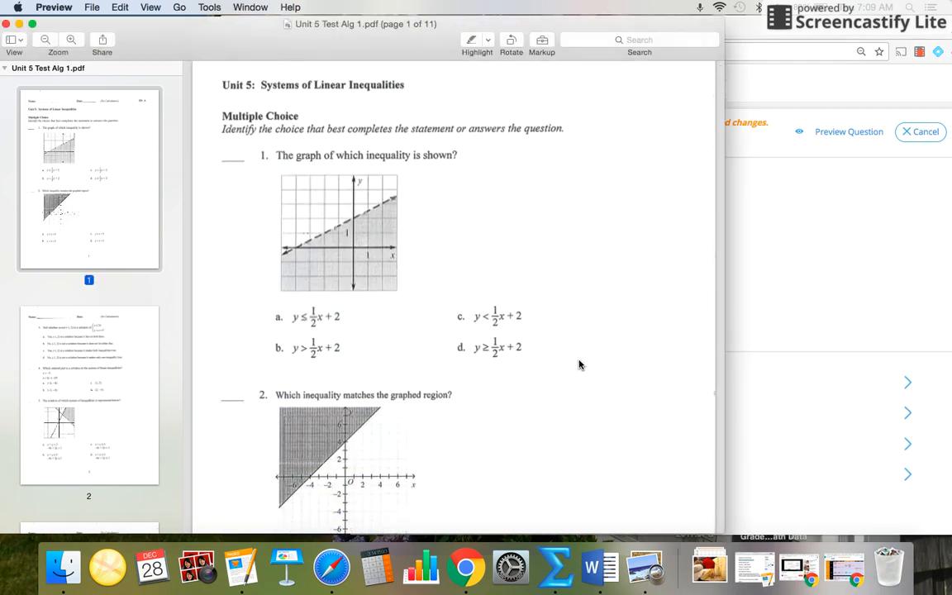
scroll(580, 366, down, 2)
click(790, 277)
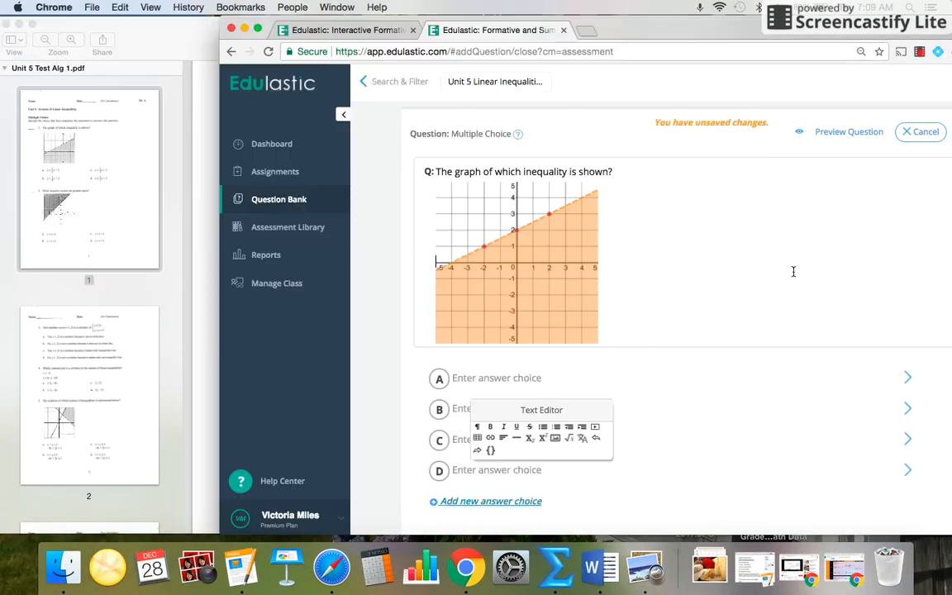
click(480, 380)
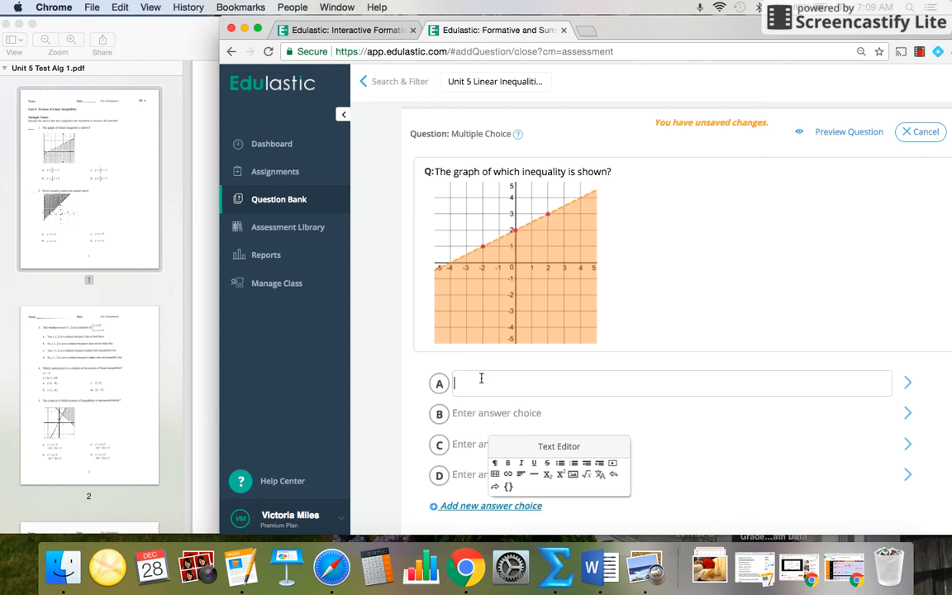
click(587, 477)
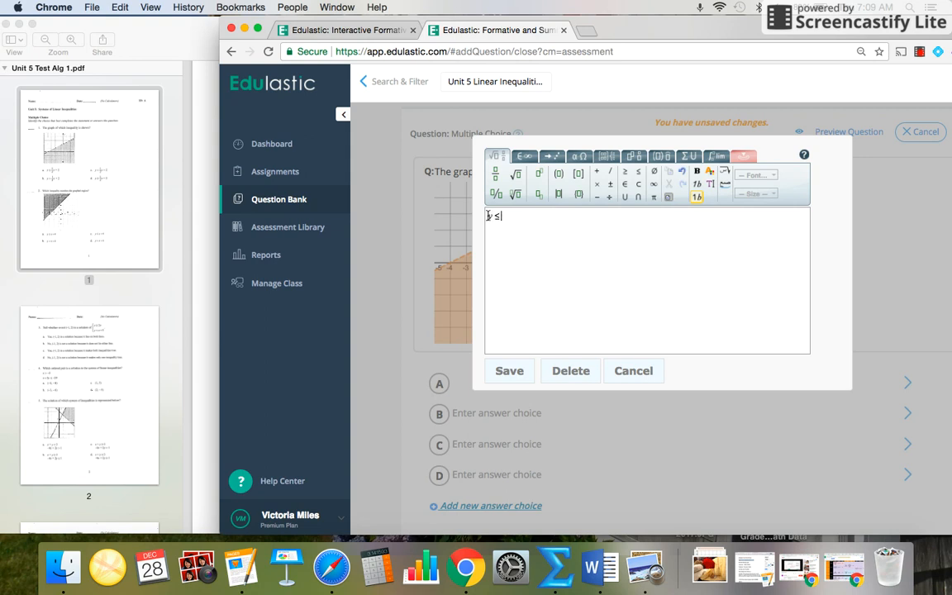
click(494, 175)
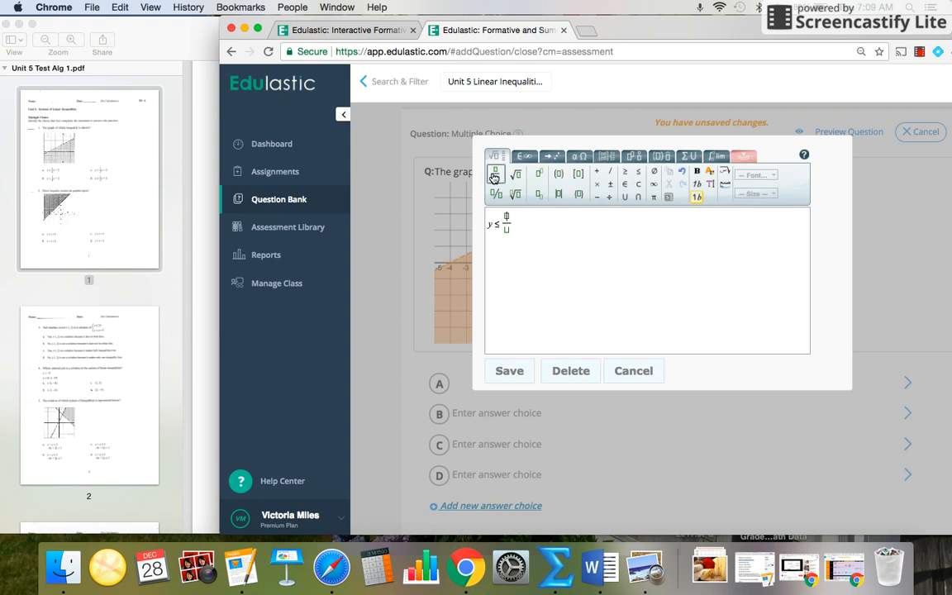
text(2x+2)
click(509, 371)
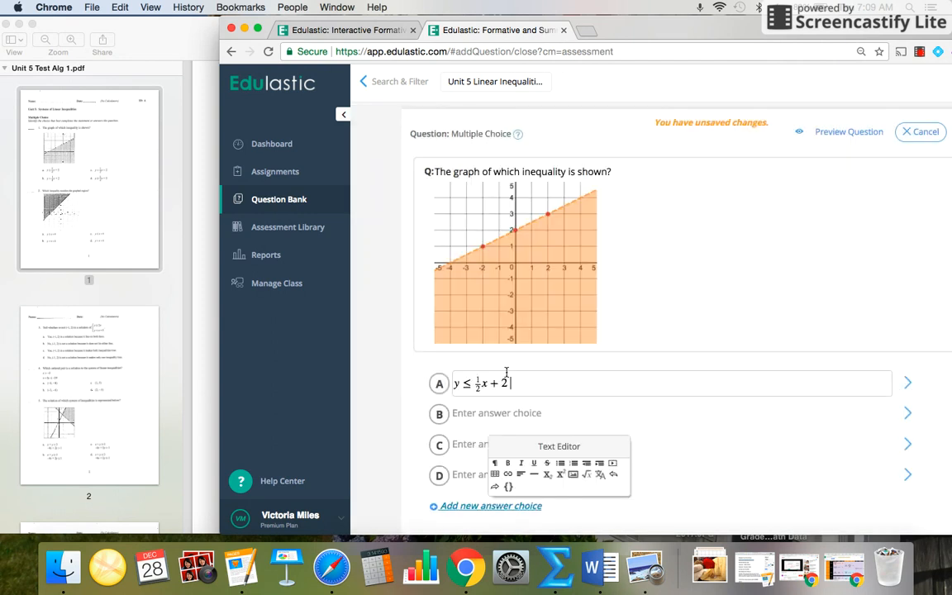
Step: Consult question 1's choices in the test PDF and enter answer choice B as the math expression y > 1/2 x + 2
click(157, 197)
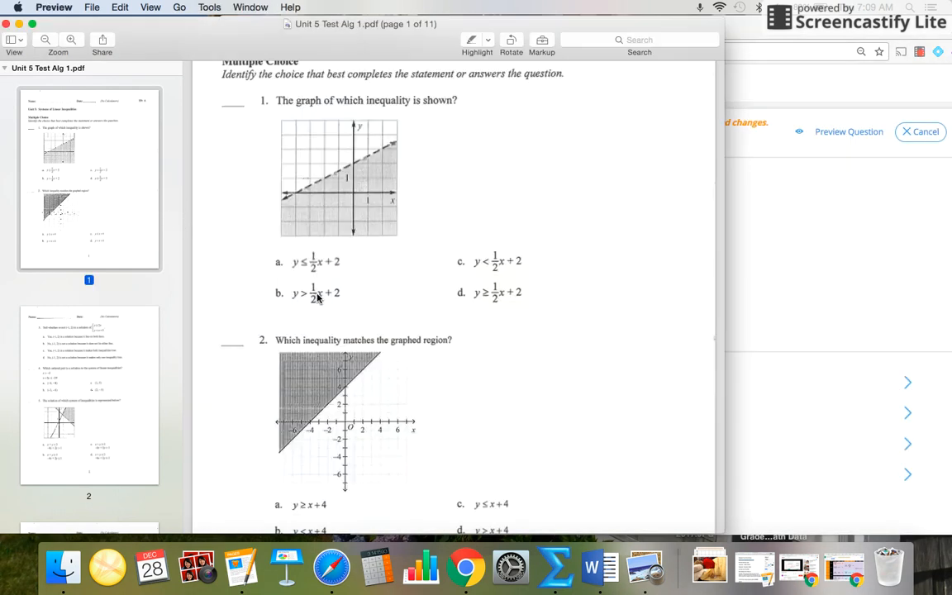
click(847, 296)
click(484, 414)
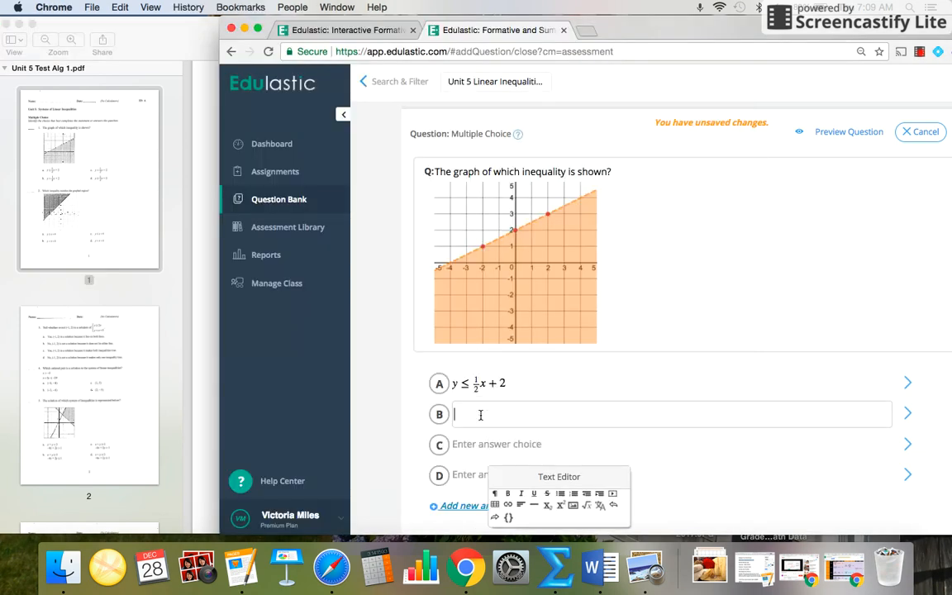
click(585, 505)
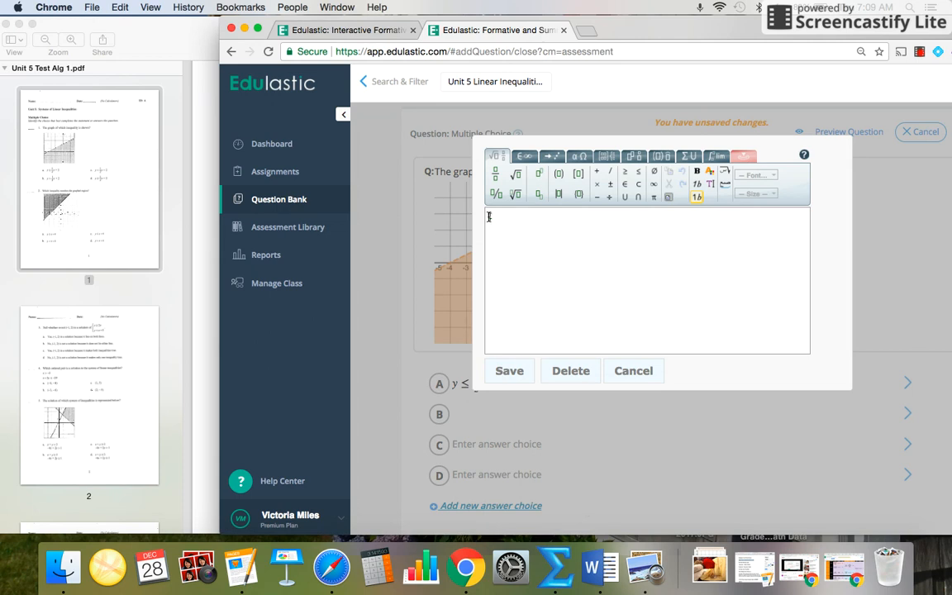
text(y>)
click(493, 173)
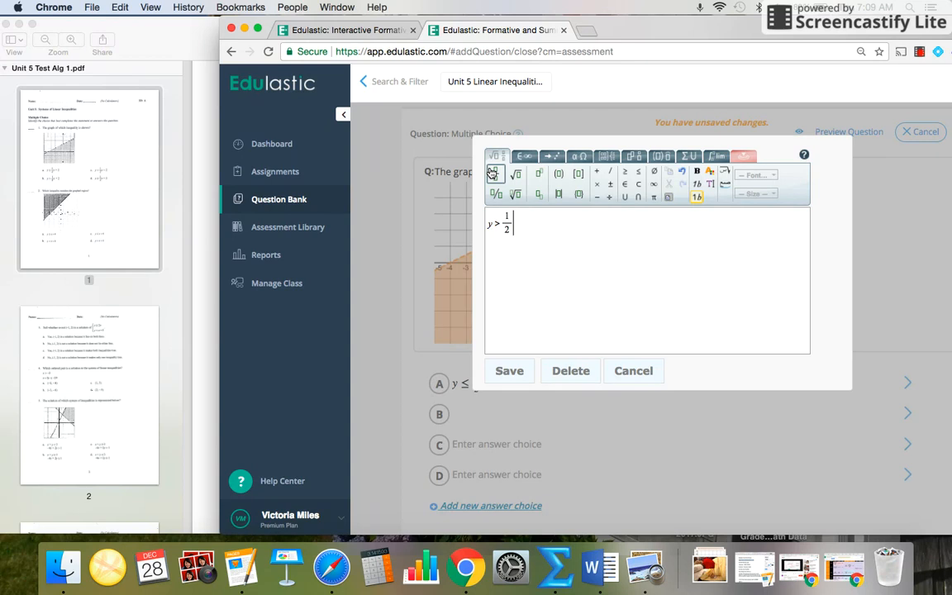
text(x + 2)
click(512, 373)
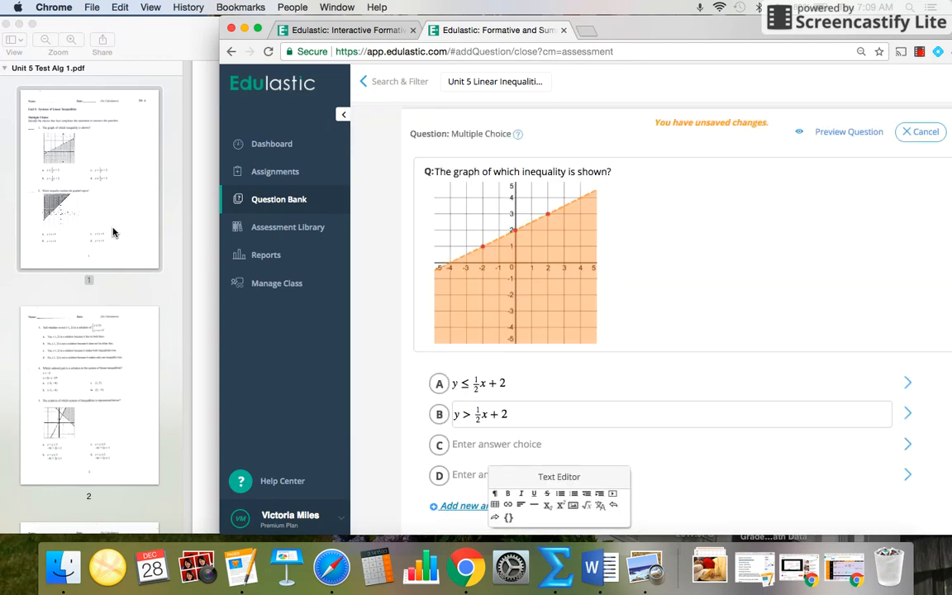
Step: Check choice c of question 1 in the test PDF and enter answer choice C as the math expression y < 1/2 x + 2
click(170, 200)
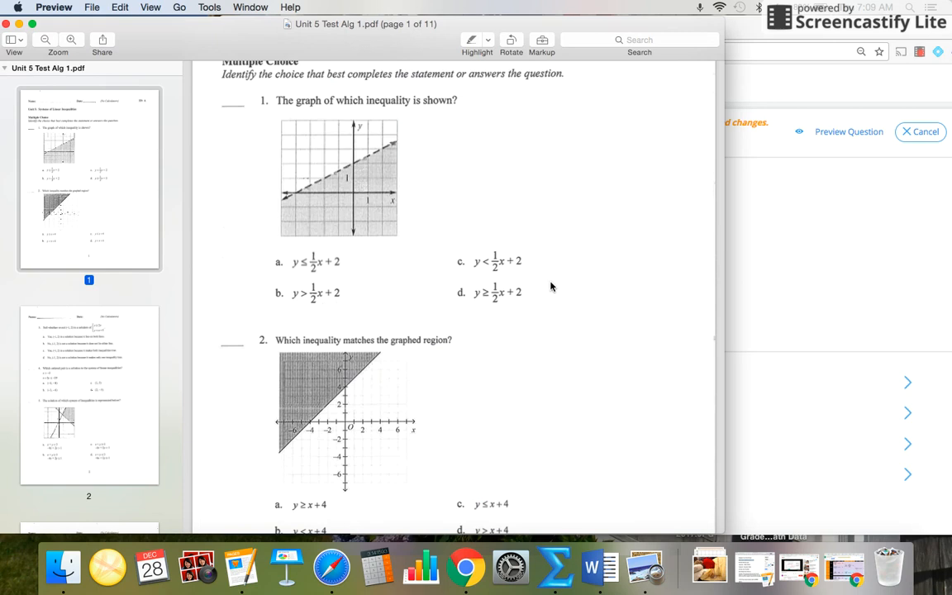
click(839, 309)
click(506, 445)
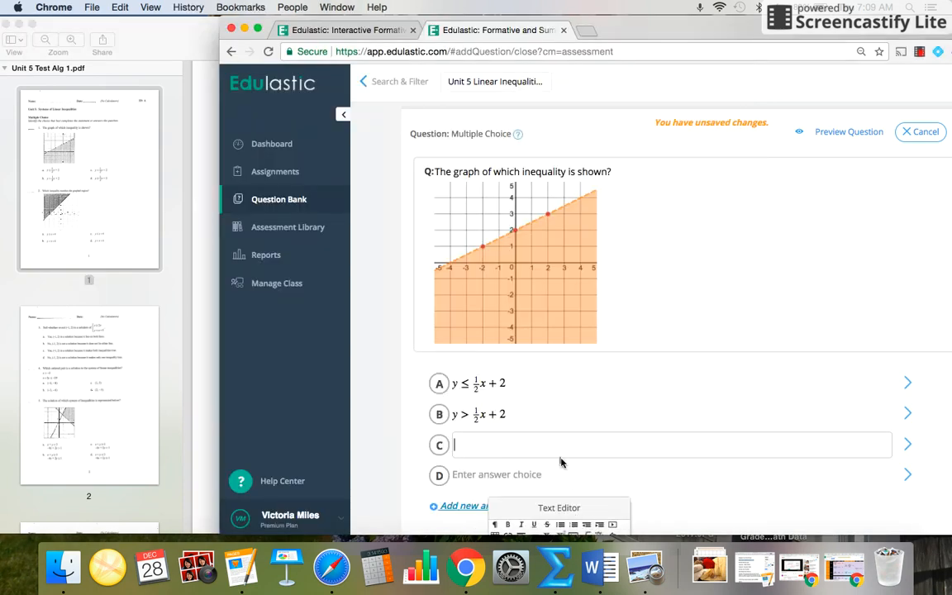
scroll(561, 462, down, 5)
click(588, 364)
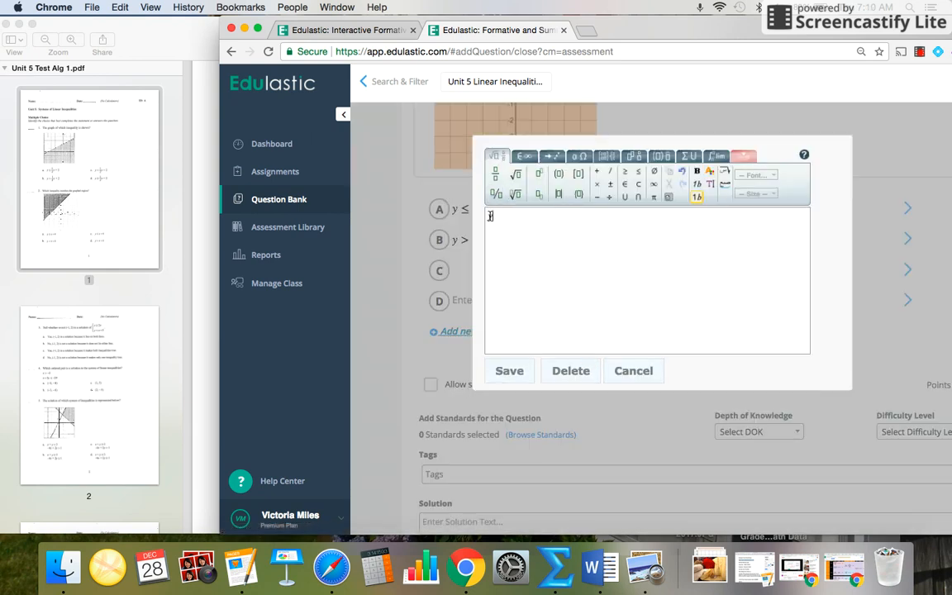
click(495, 172)
text(x+2)
click(513, 378)
Step: Check choice d of question 1 in the test PDF and enter answer choice D as the math expression y ≥ 1/2 x + 2
click(100, 197)
scroll(194, 216, down, 2)
scroll(195, 215, down, 2)
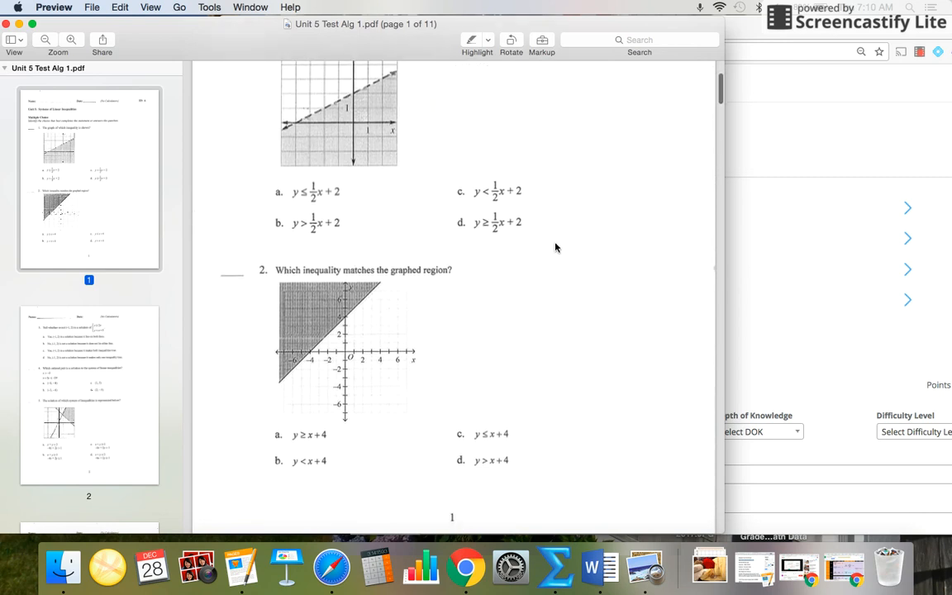
click(817, 290)
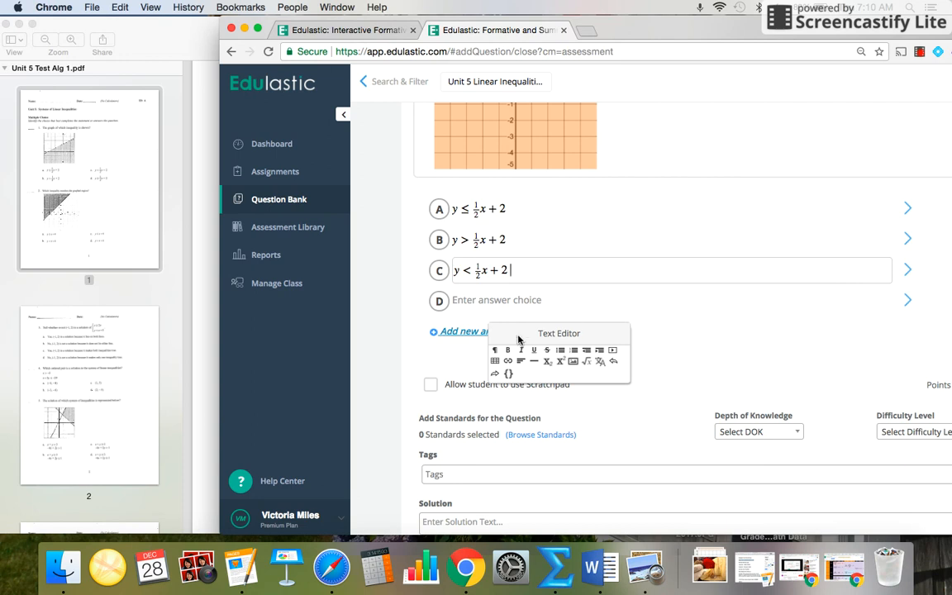
click(480, 301)
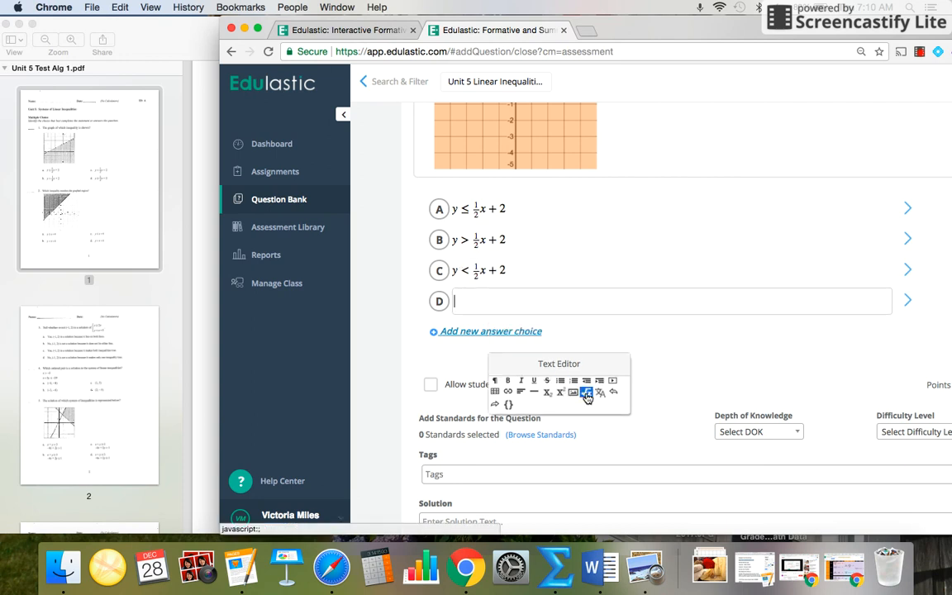
click(585, 392)
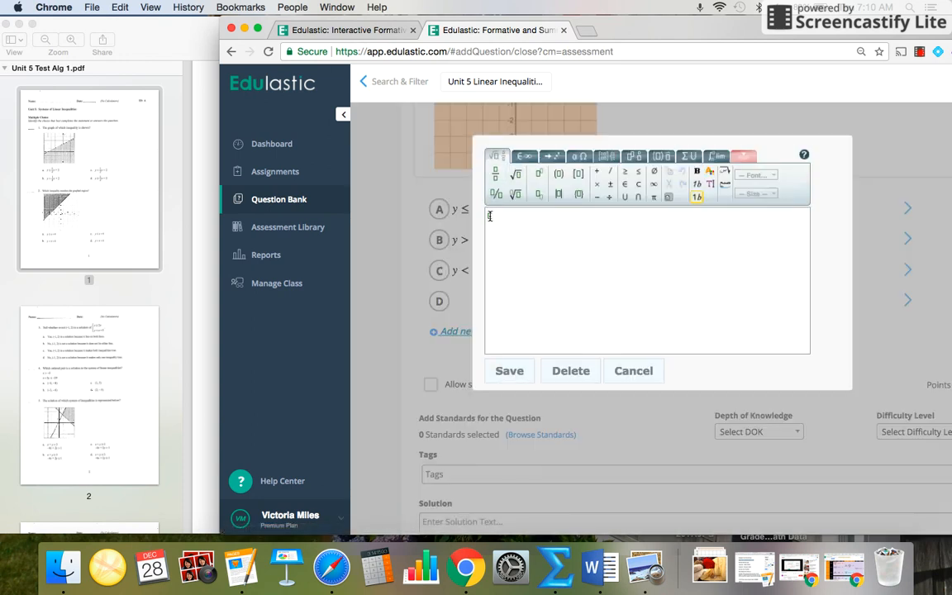
click(489, 215)
click(494, 173)
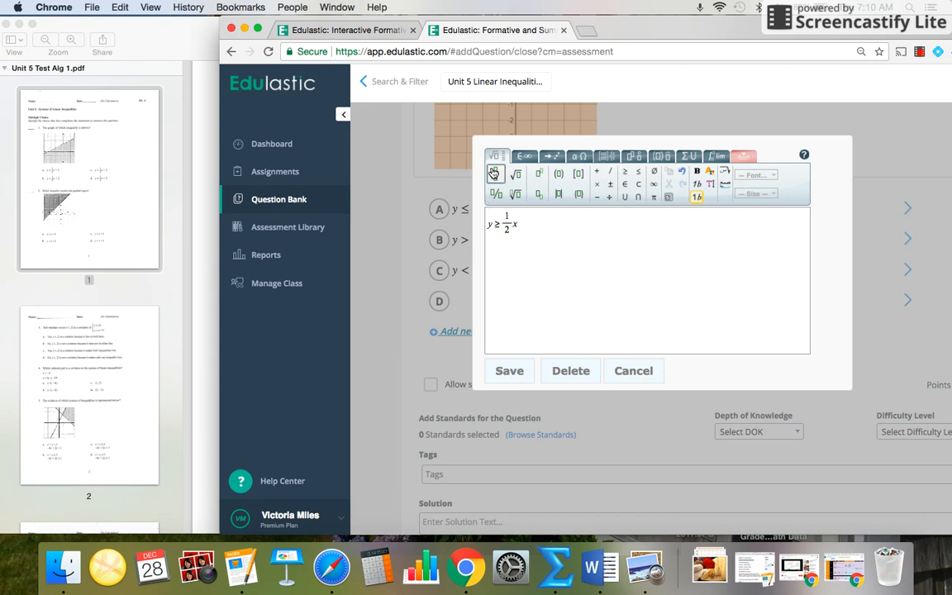
click(506, 370)
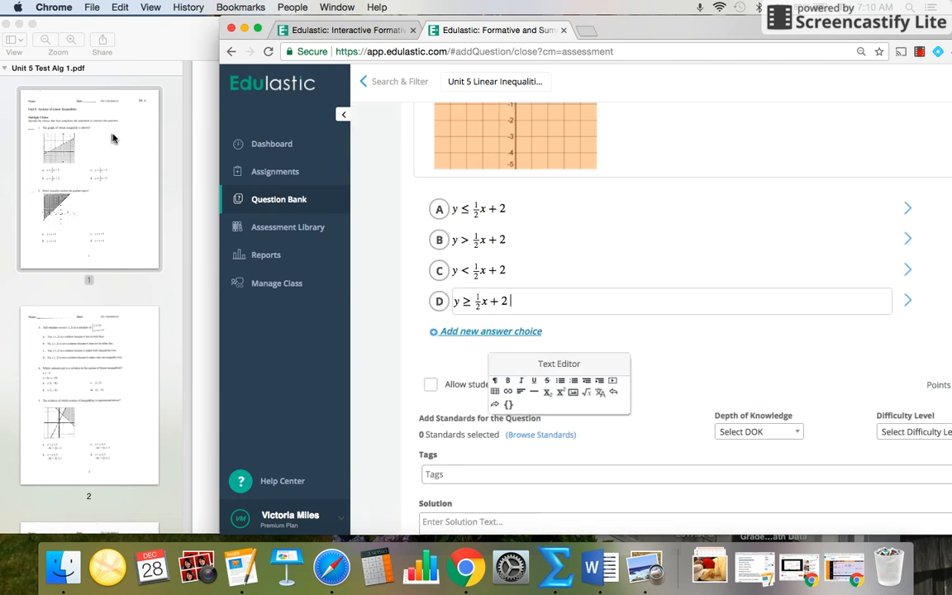
Step: Mark answer choice C as the correct answer and keep student Scratchpad use turned off
scroll(484, 213, up, 3)
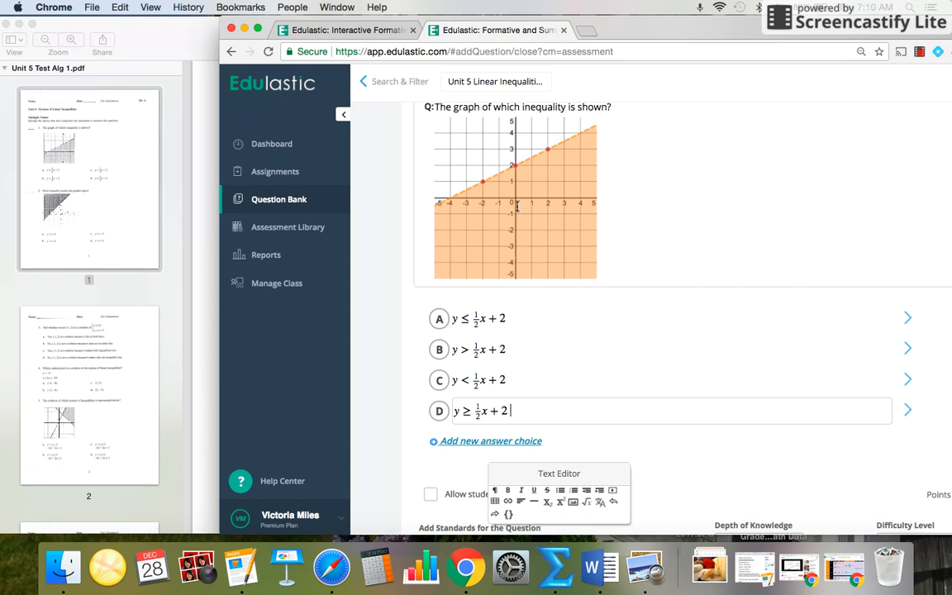
click(439, 382)
scroll(657, 326, down, 3)
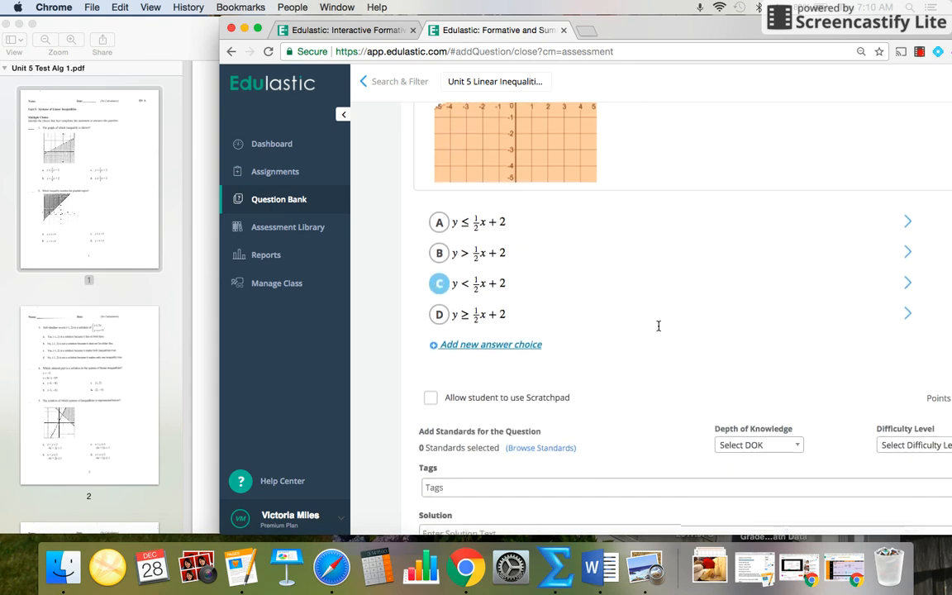
scroll(591, 329, up, 2)
scroll(598, 333, down, 2)
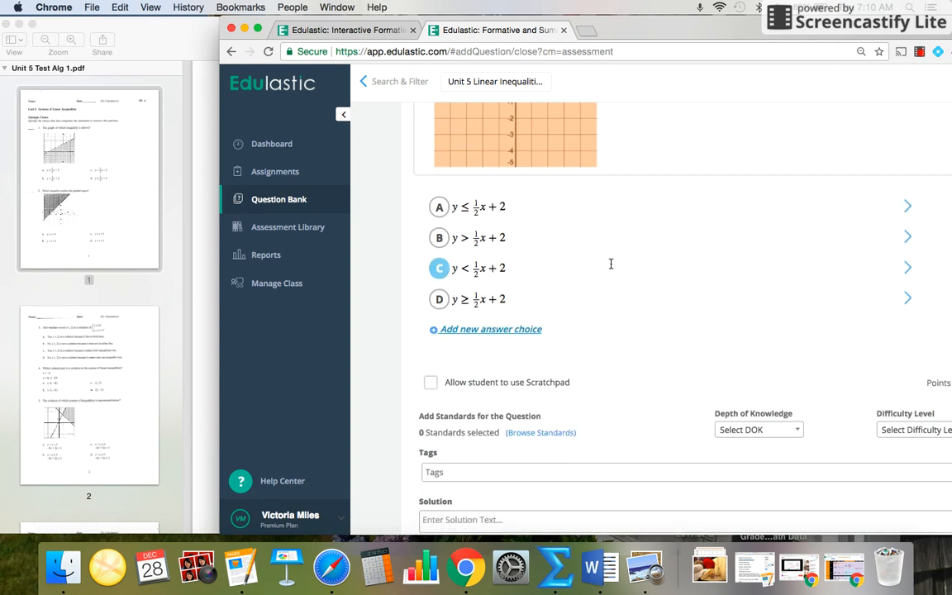
scroll(610, 264, up, 3)
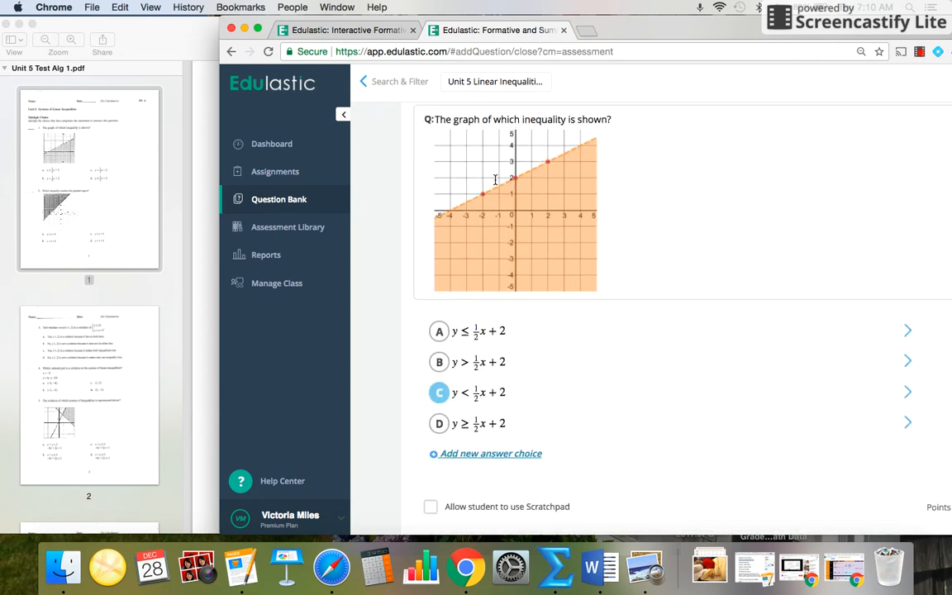
scroll(528, 199, down, 4)
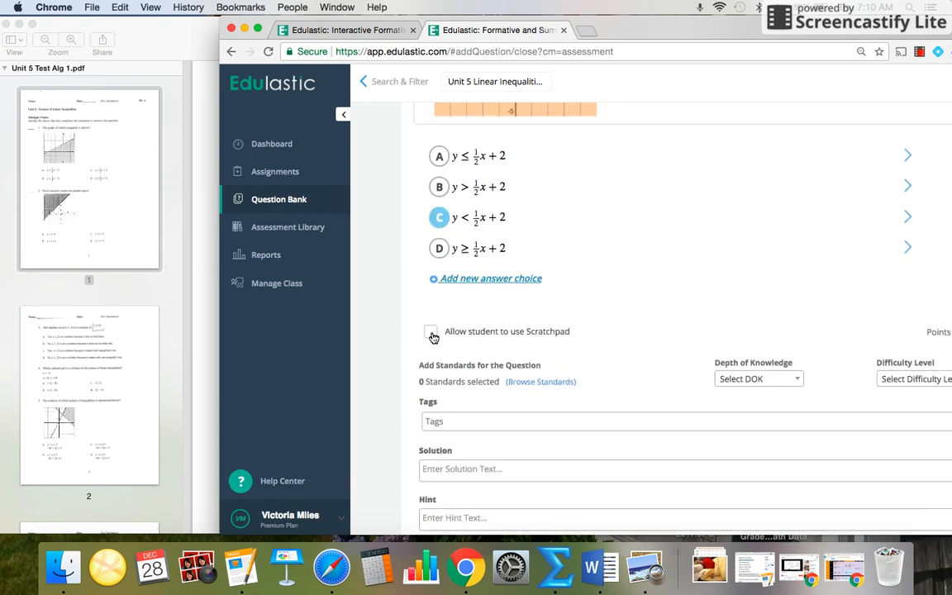
click(430, 334)
click(429, 332)
Step: Move the browser window so the whole question form is visible and set the question's Difficulty Level to Easy
drag(822, 29, 689, 16)
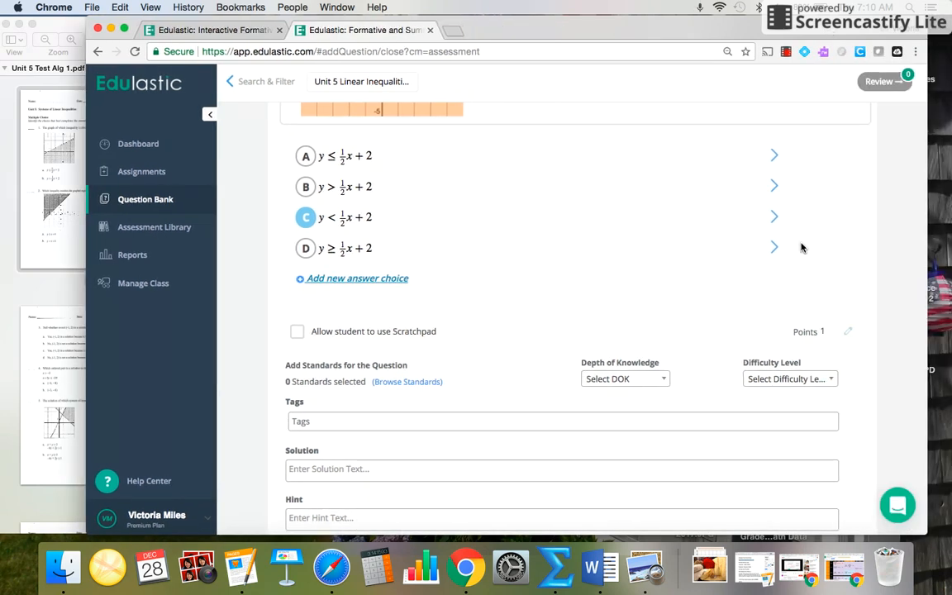
click(754, 379)
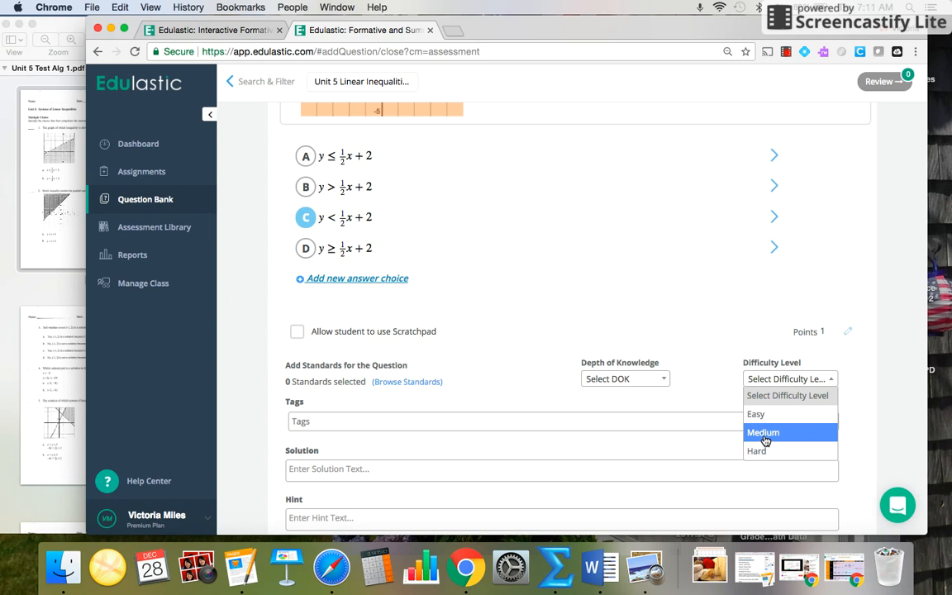
click(757, 415)
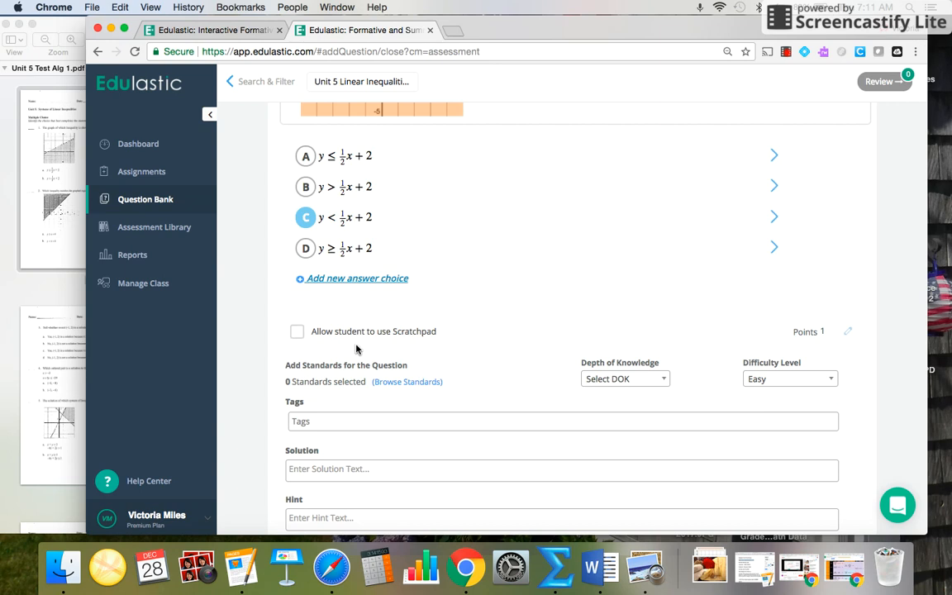
Step: Enter the hint "When a line is in the form y = mx + b, "m" is the slope (think rise/run) and "b" is the y-intercept."
scroll(355, 347, down, 1)
drag(923, 537, 926, 452)
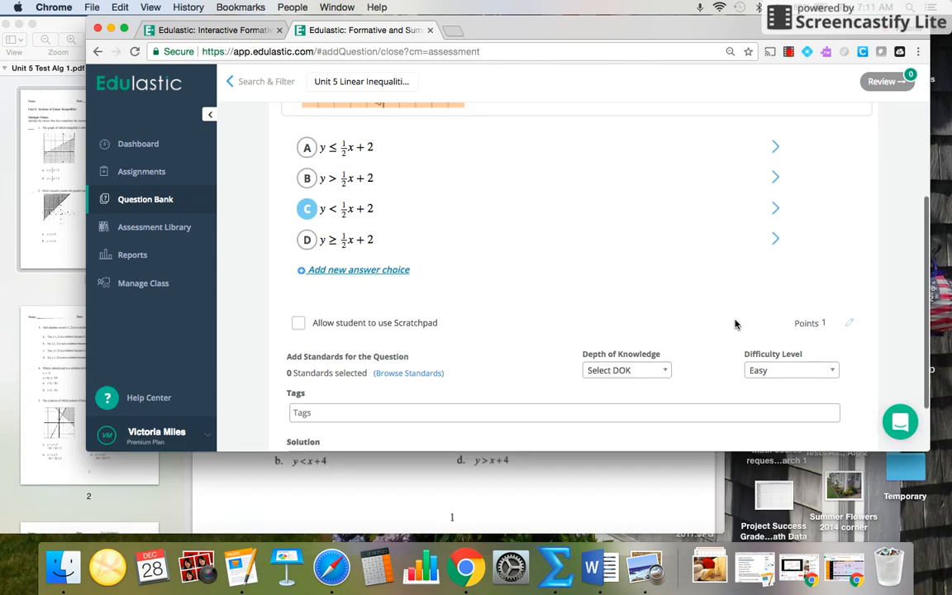
click(314, 433)
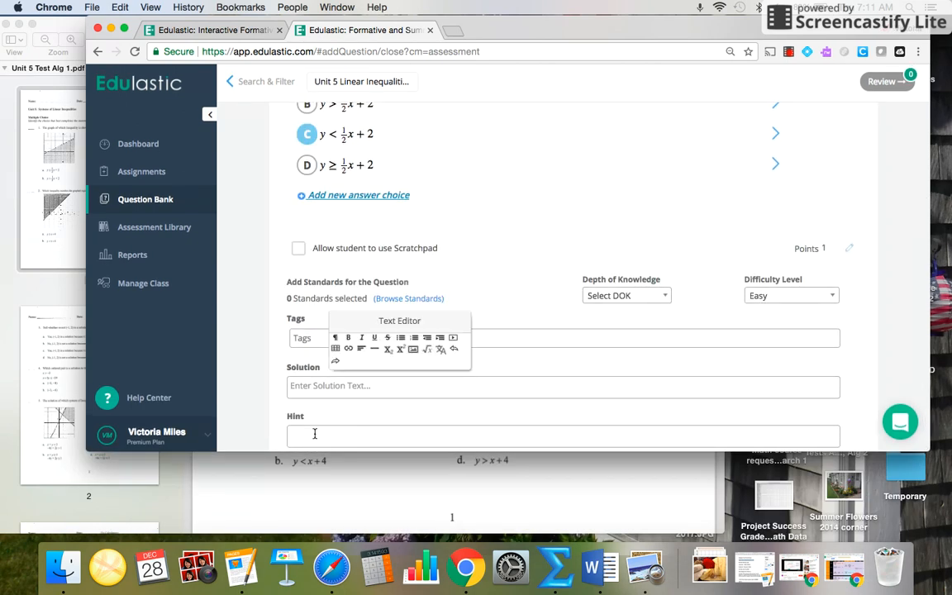
text(When a line is in the form y = mx + b,  "m" is the slope (think rise/run)
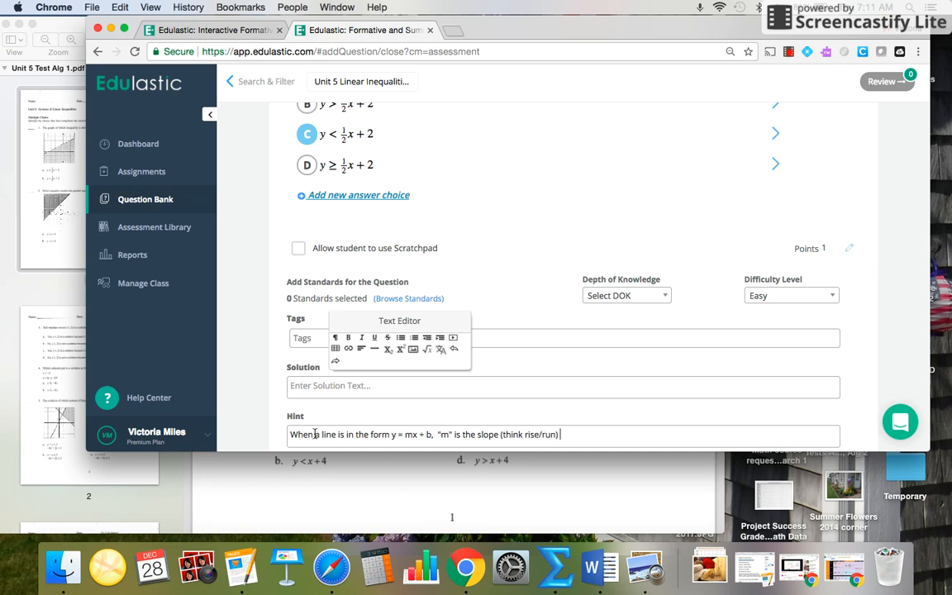
text(the)
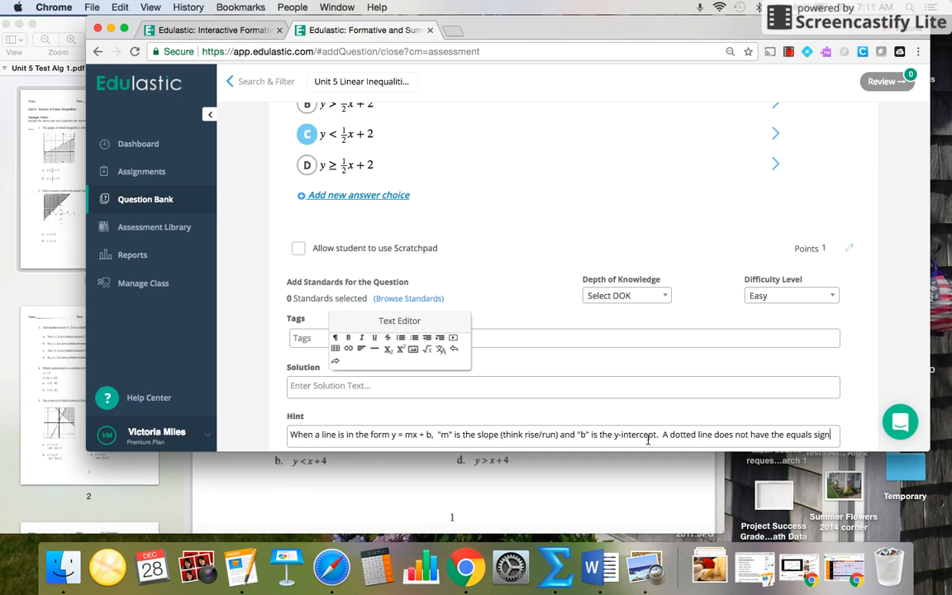
Step: Replace the hint's sentence about dotted lines and the equals sign with "The line is dotted! Everything "under" the line is shaded."
drag(662, 435, 833, 434)
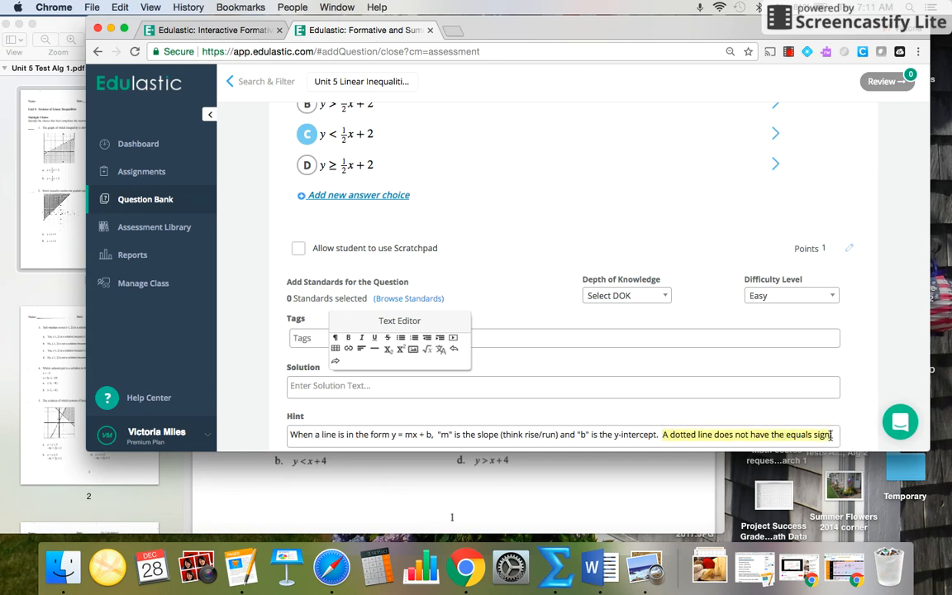
key(BackSpace)
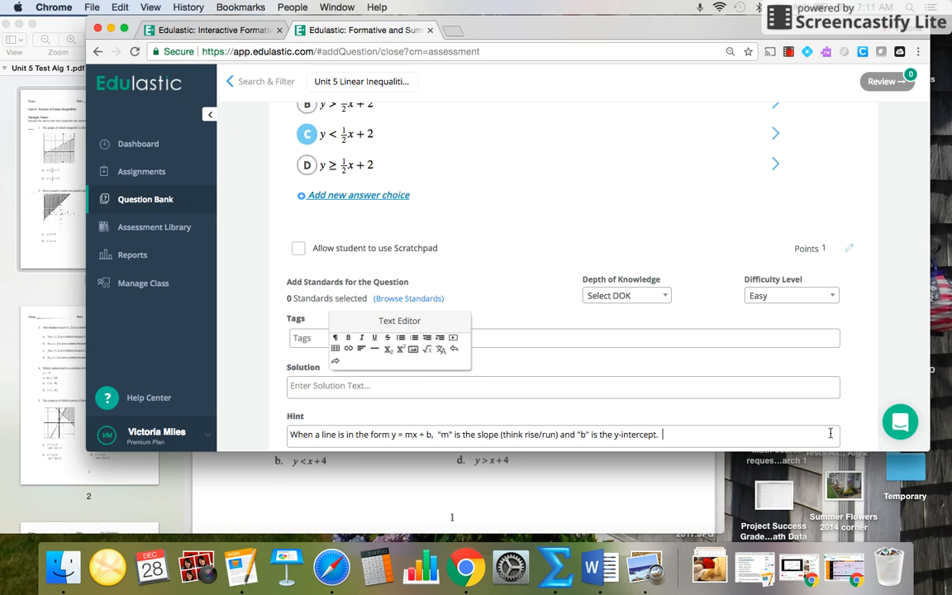
text(The line is dotted! Every)
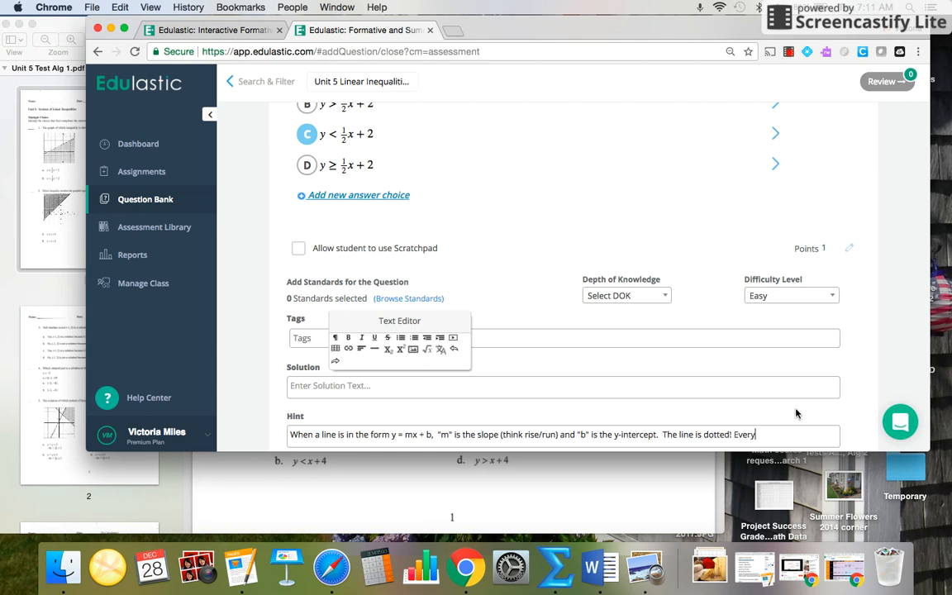
text(thing "under" the line is)
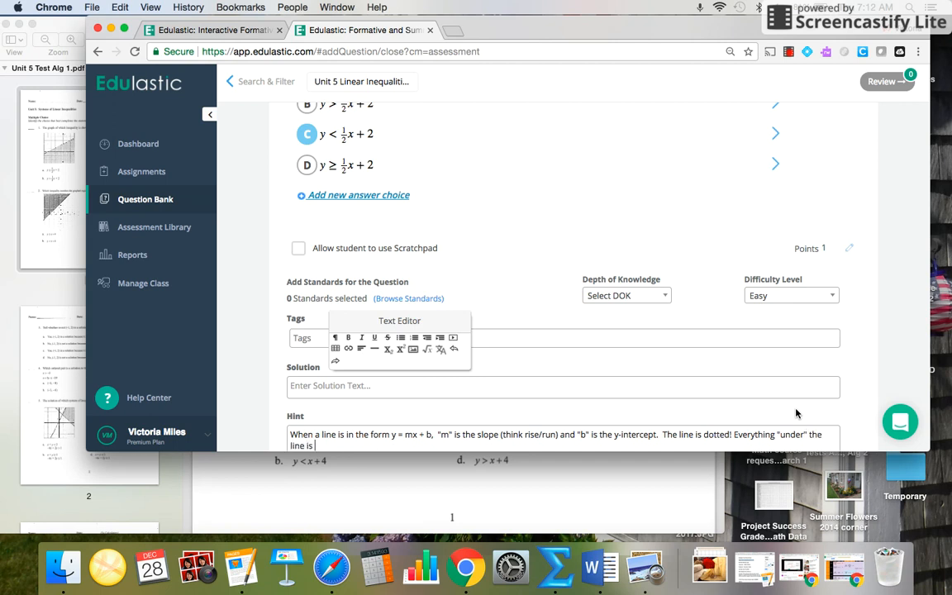
text( shaded.)
scroll(798, 405, down, 1)
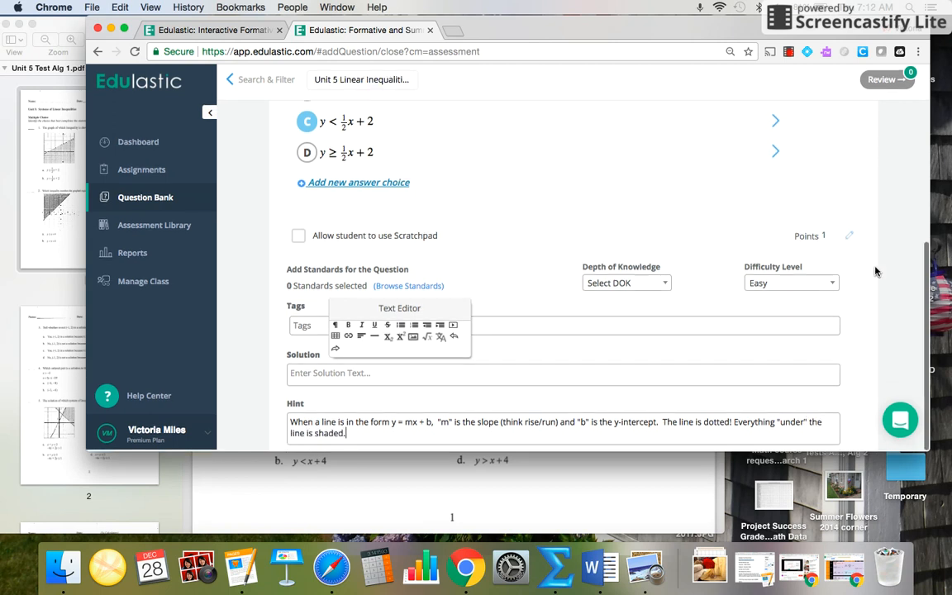
Step: Save the question with standard A-REI.12 from the Grade 9 A-REI Reasoning with Equations and Inequalities group assigned to it
scroll(694, 318, up, 10)
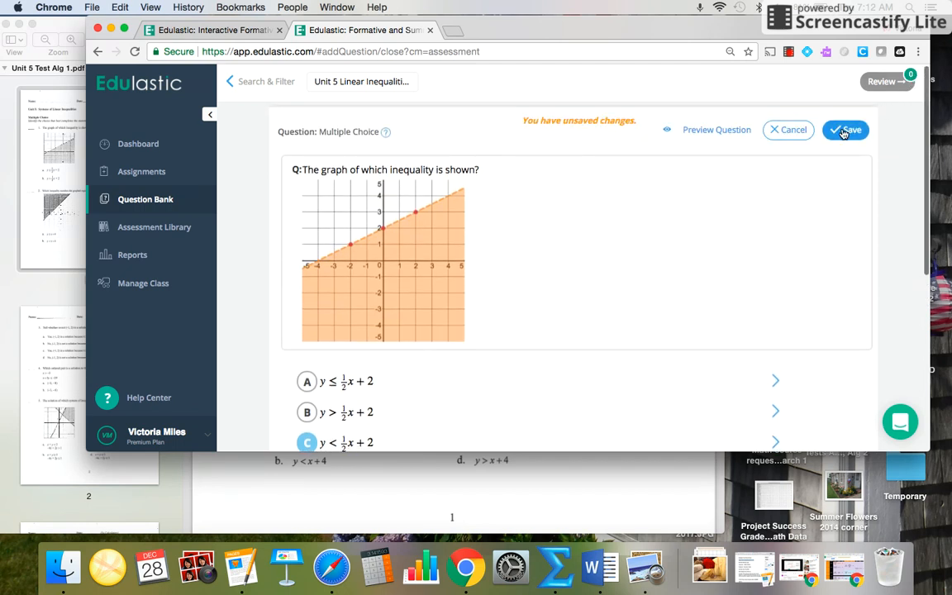
click(848, 131)
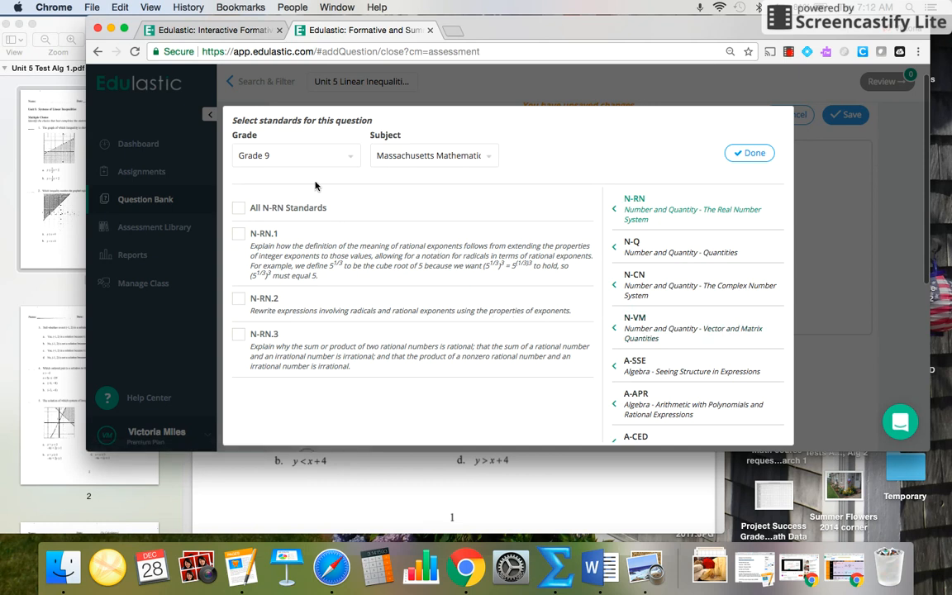
scroll(714, 291, down, 5)
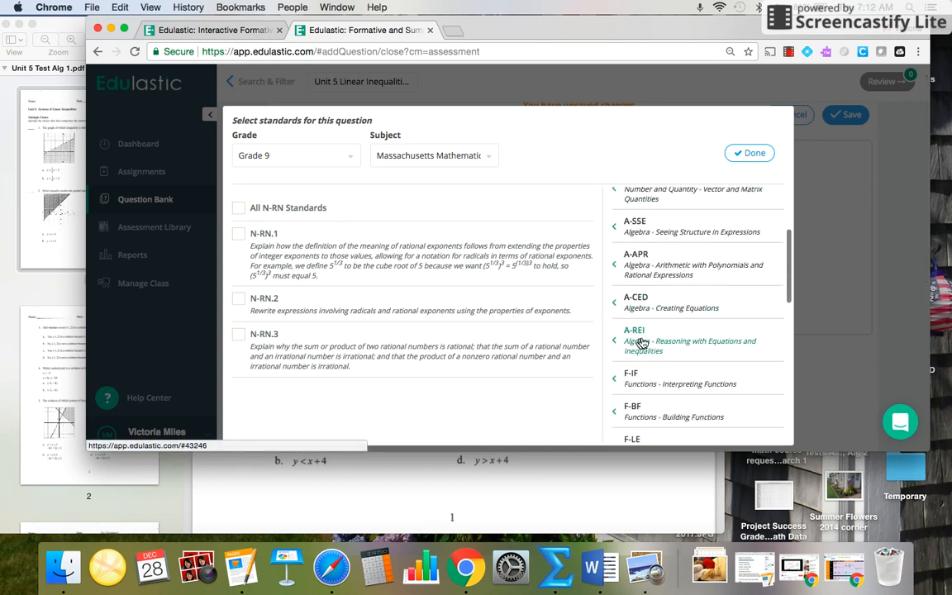
click(641, 341)
scroll(326, 288, down, 10)
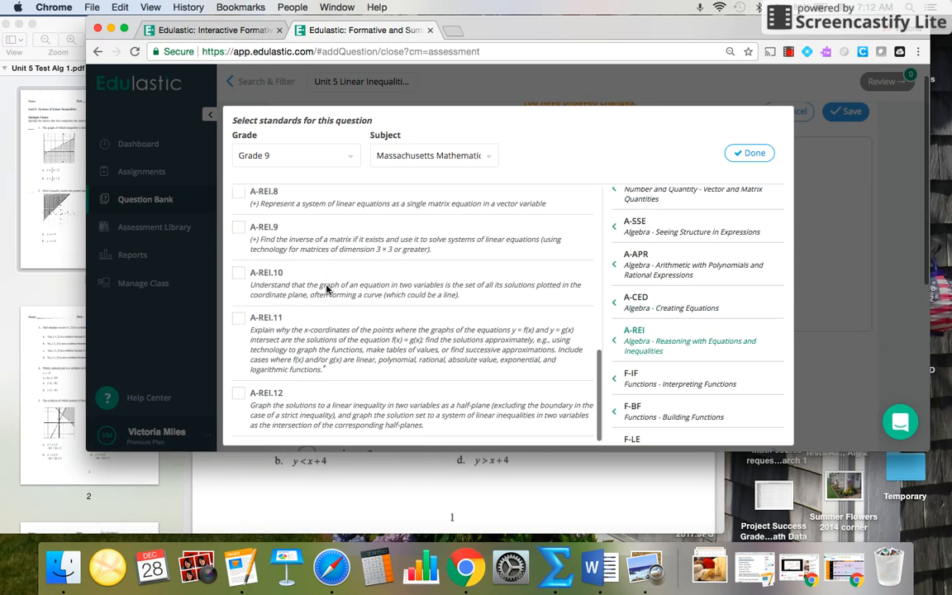
click(237, 394)
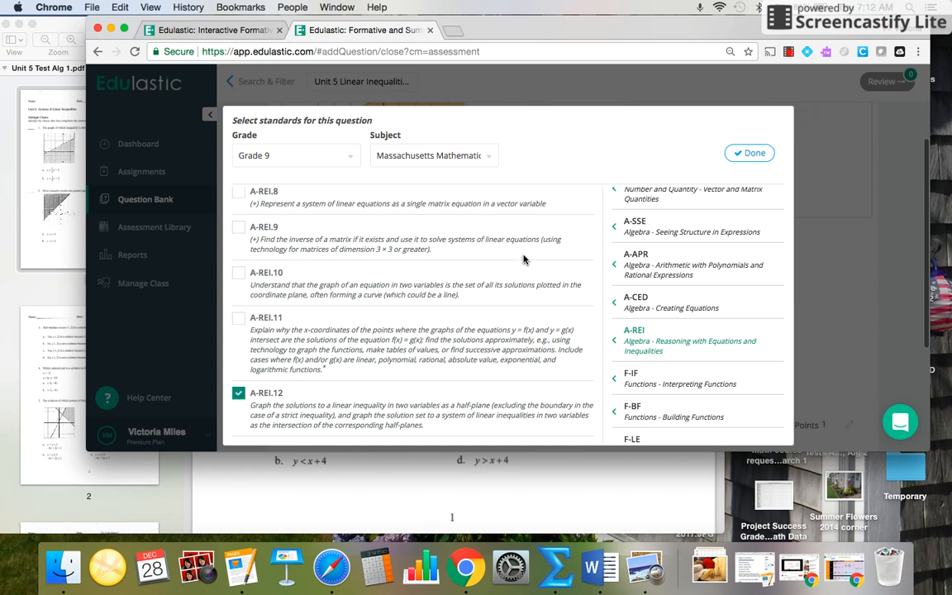
click(752, 155)
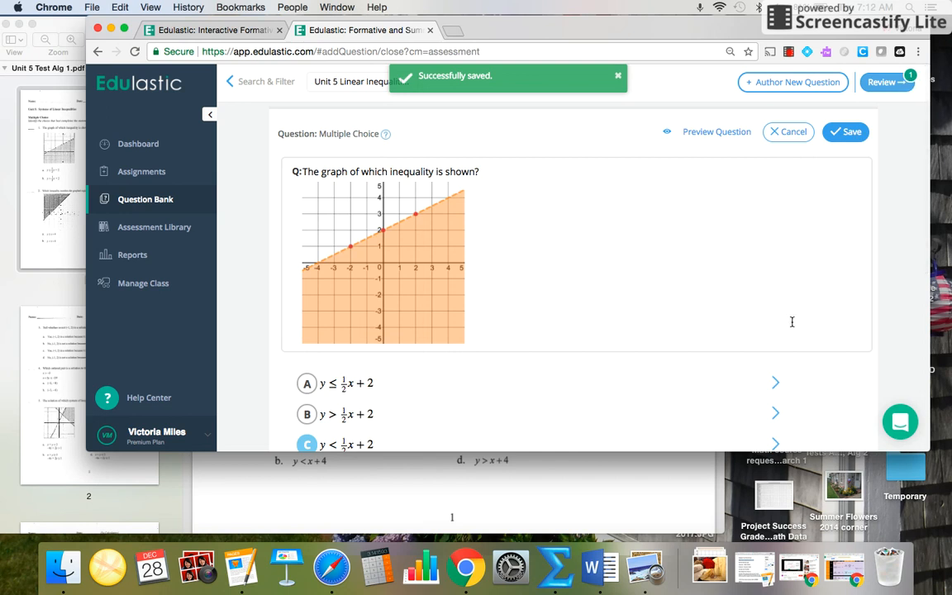
Step: Preview the saved question as a student and compare it with question 1 in the Unit 5 Test Alg 1 PDF in Preview
click(697, 140)
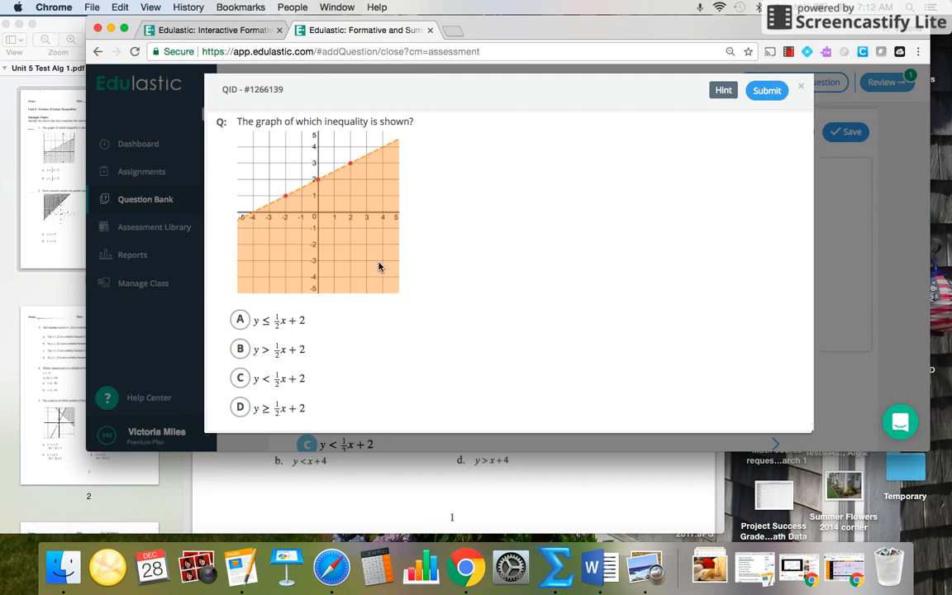
drag(431, 27, 598, 25)
click(67, 132)
scroll(326, 224, up, 3)
scroll(326, 224, up, 2)
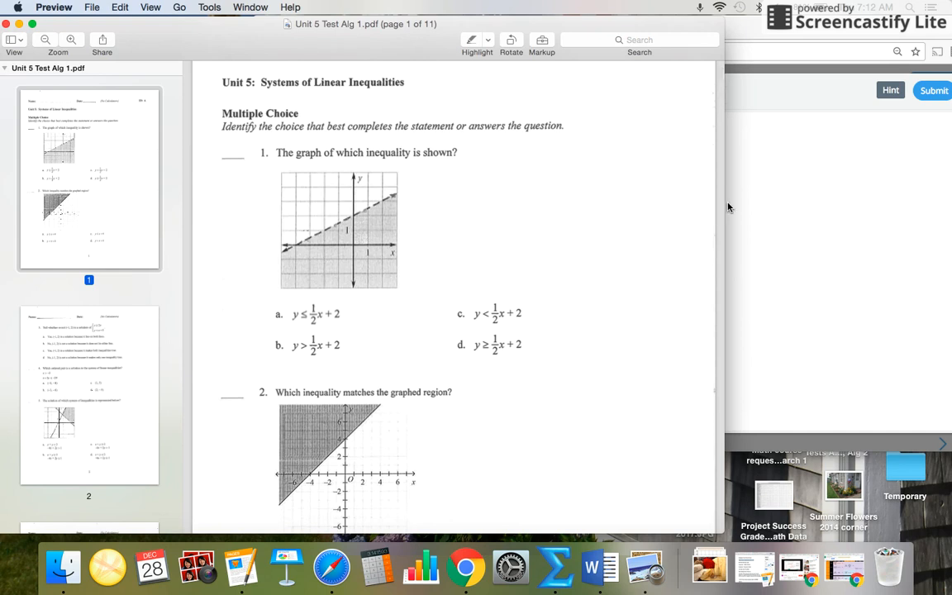
click(746, 40)
drag(731, 25, 578, 26)
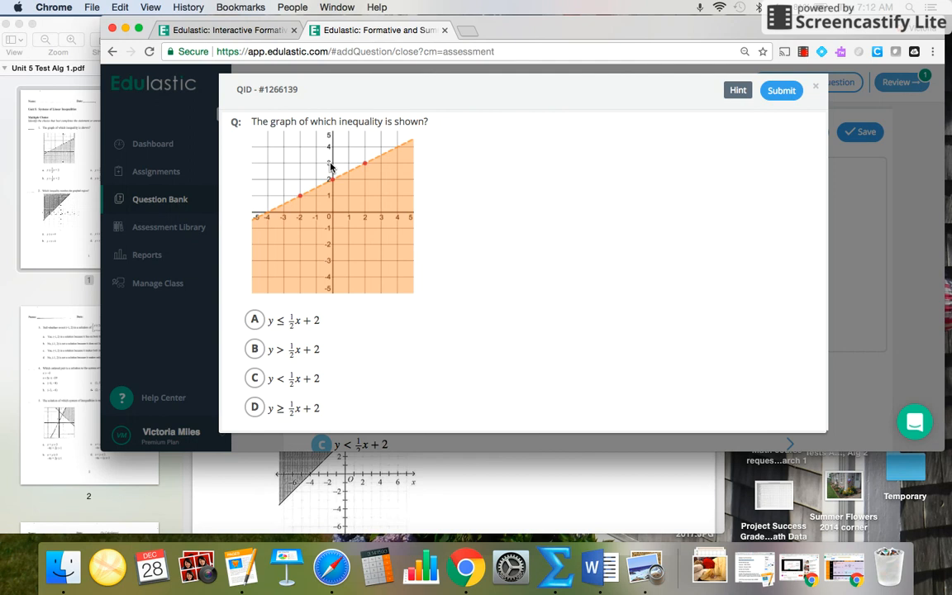
Step: Submit answer C in the question preview, check the feedback, hint and standards, and close the preview
click(255, 379)
click(781, 90)
scroll(499, 250, down, 3)
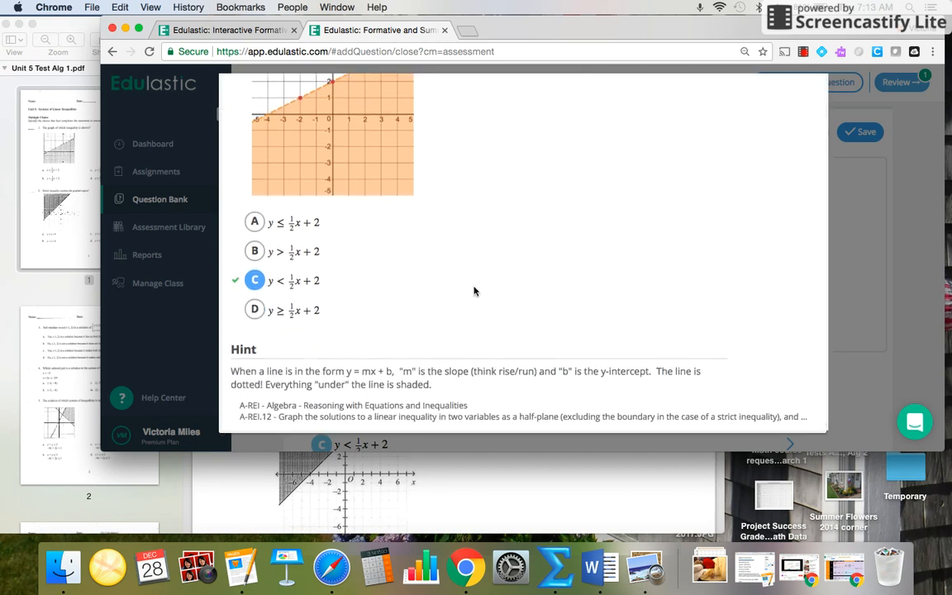
scroll(475, 290, up, 5)
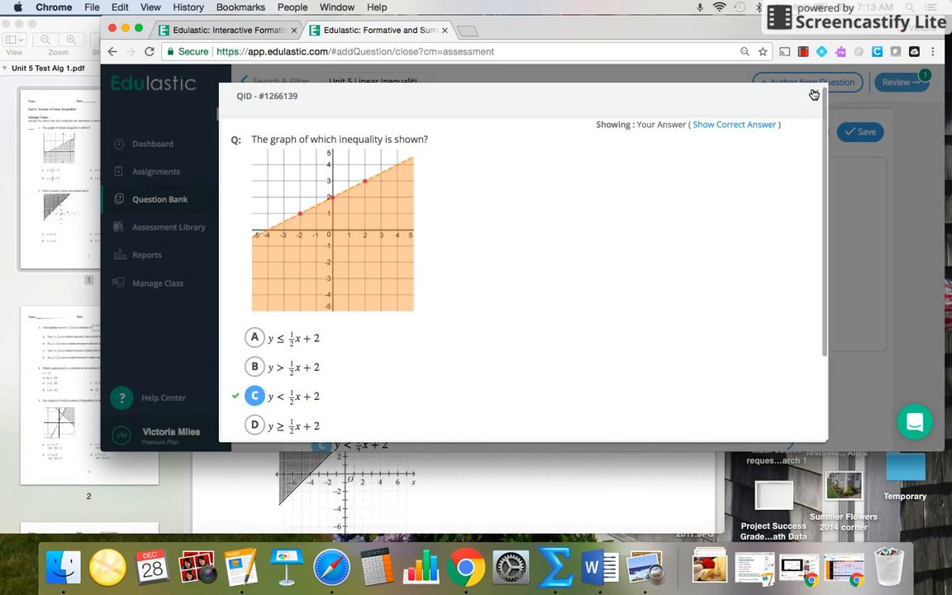
click(814, 95)
Step: Switch to the test PDF in Preview and examine question 2 about the graphed region
scroll(718, 289, down, 1)
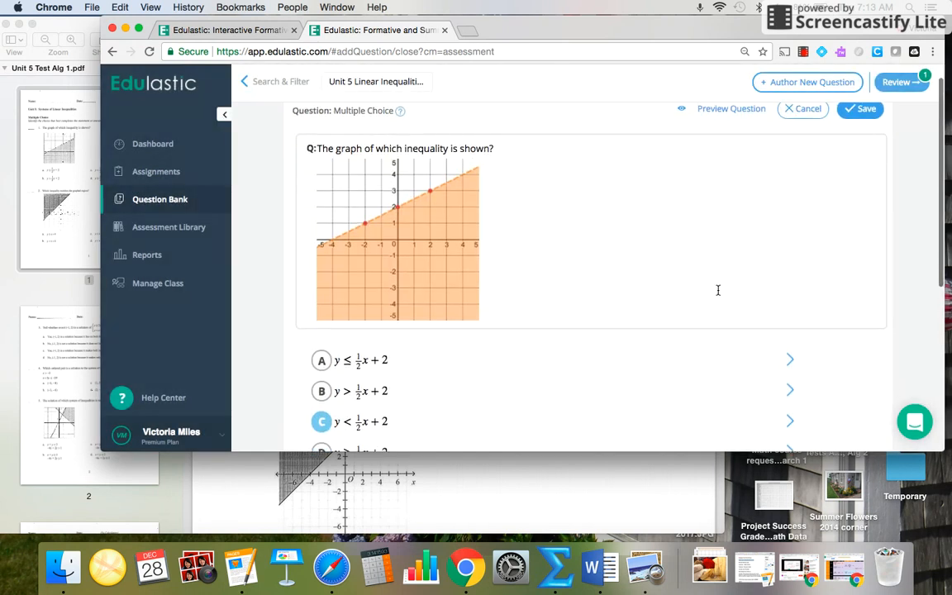
click(46, 225)
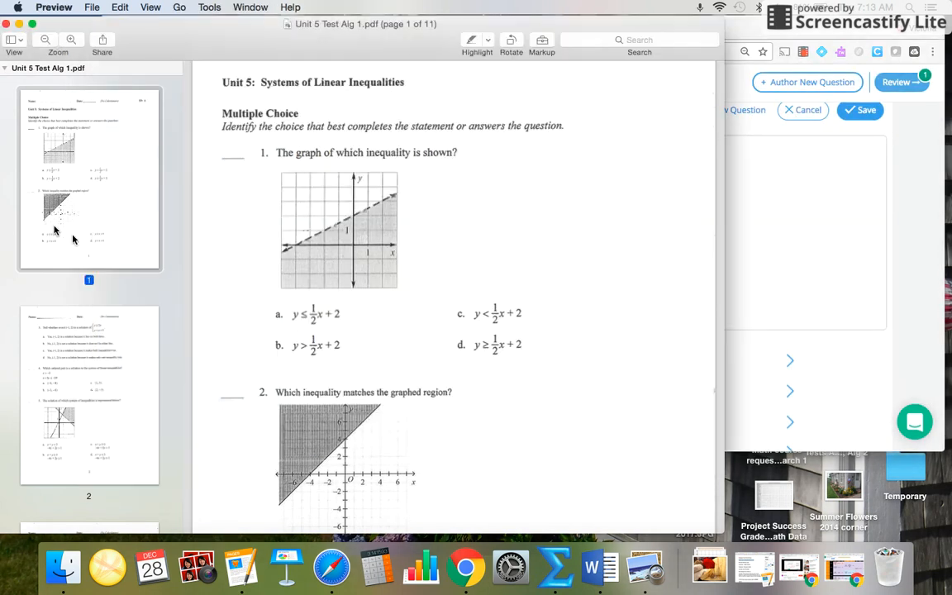
scroll(368, 355, down, 5)
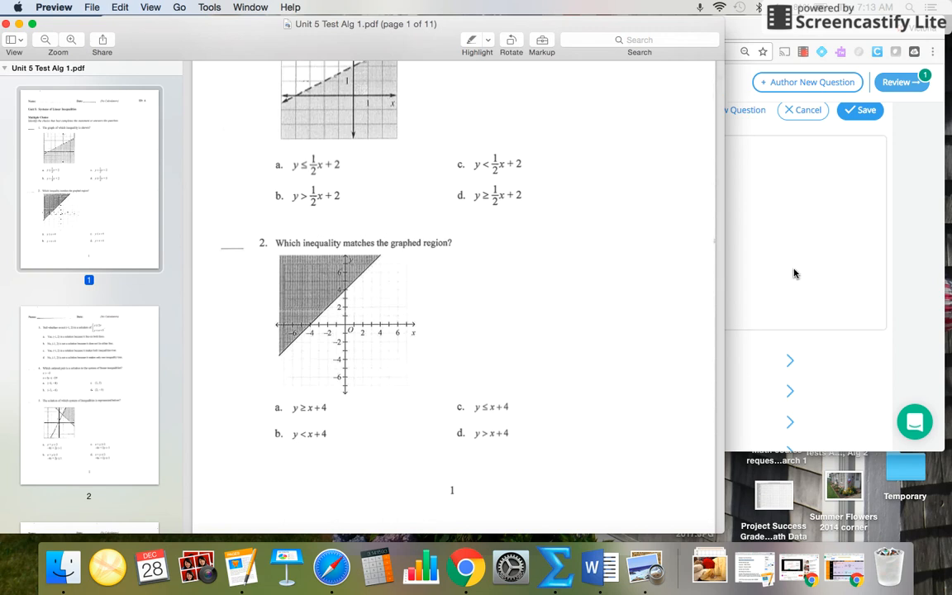
Step: Return to Edulastic in Chrome, save the multiple-choice question again and open the assessment's review page
click(825, 276)
scroll(824, 278, down, 2)
scroll(825, 275, up, 3)
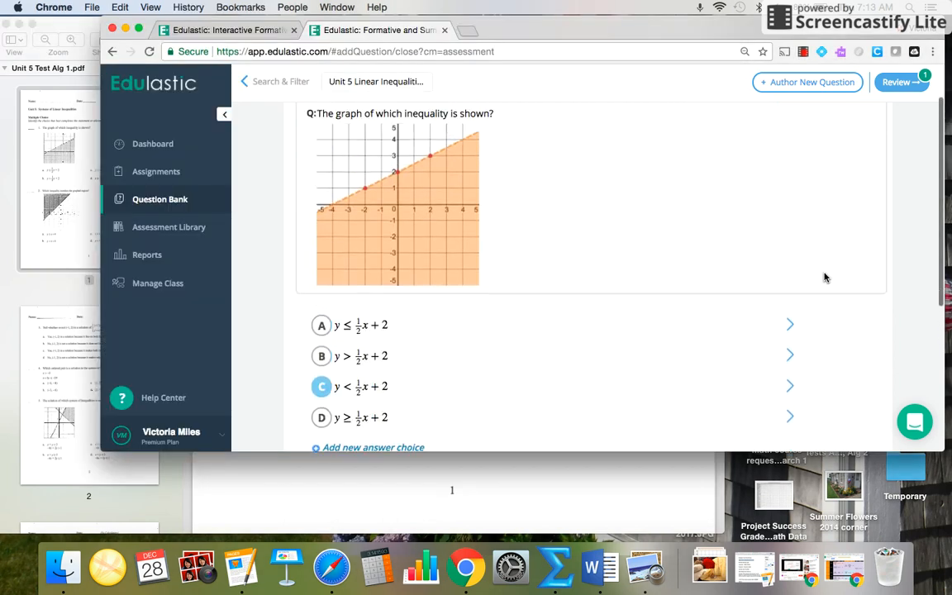
click(864, 132)
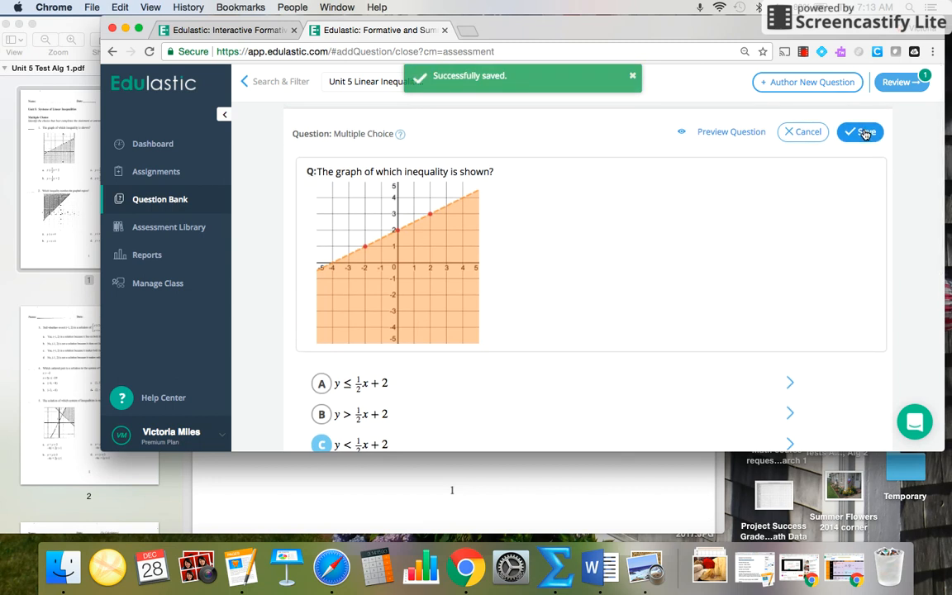
click(896, 81)
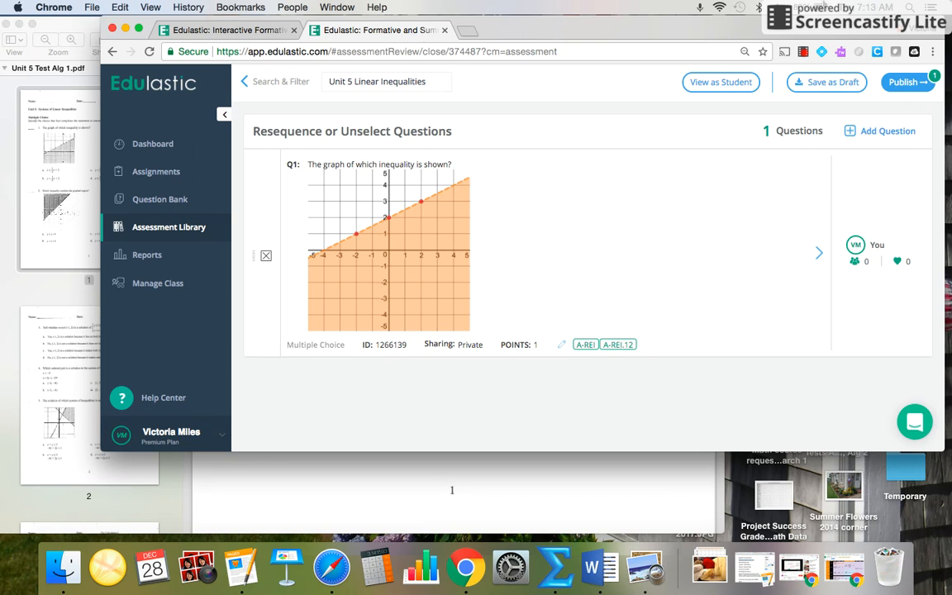
click(804, 54)
click(802, 54)
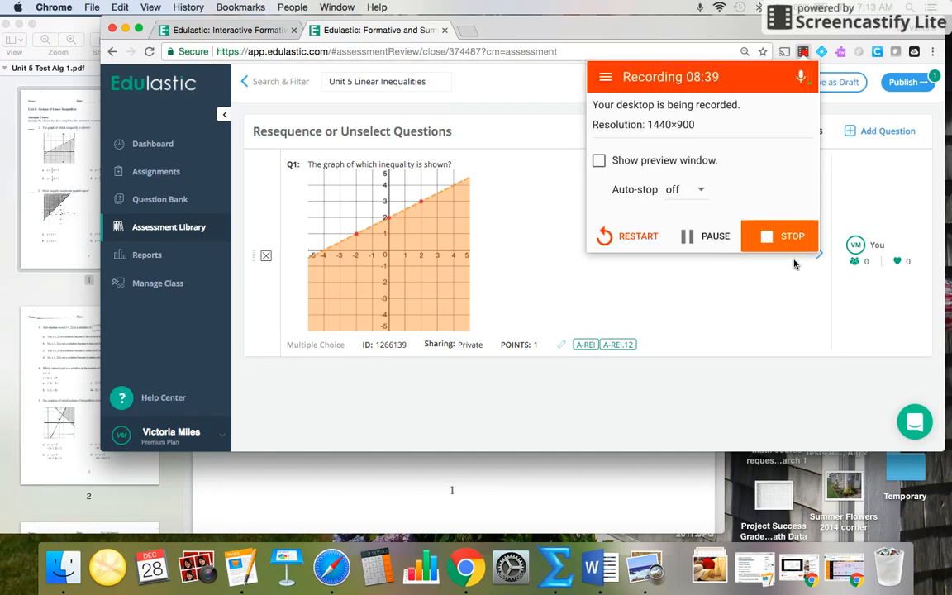